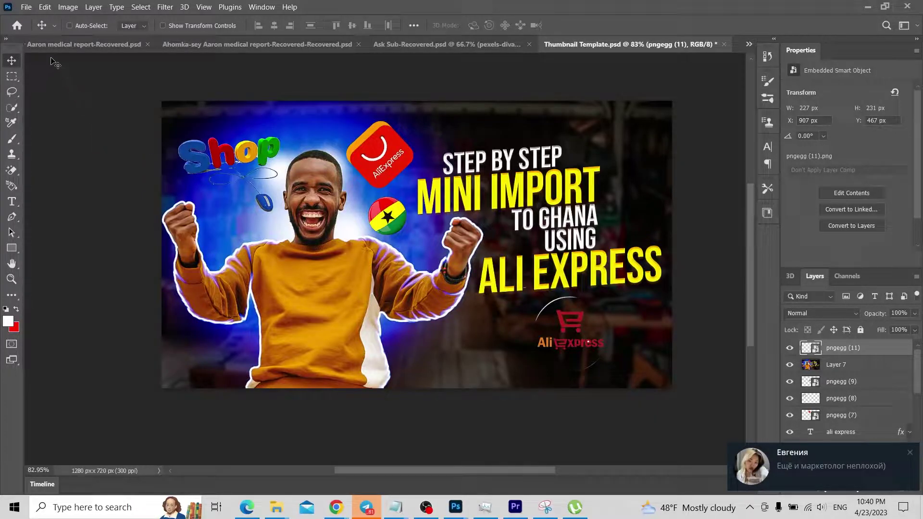
- Start a new document named 'Dv Lottery' at 600×600 px, 300 ppi, with a white background
{"action": "left_click", "coordinate": [27, 7]}
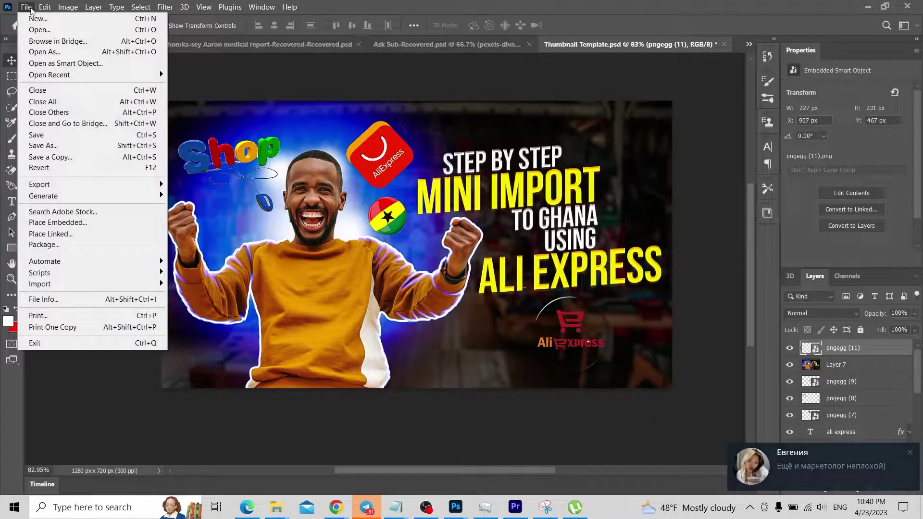
{"action": "left_click", "coordinate": [591, 85]}
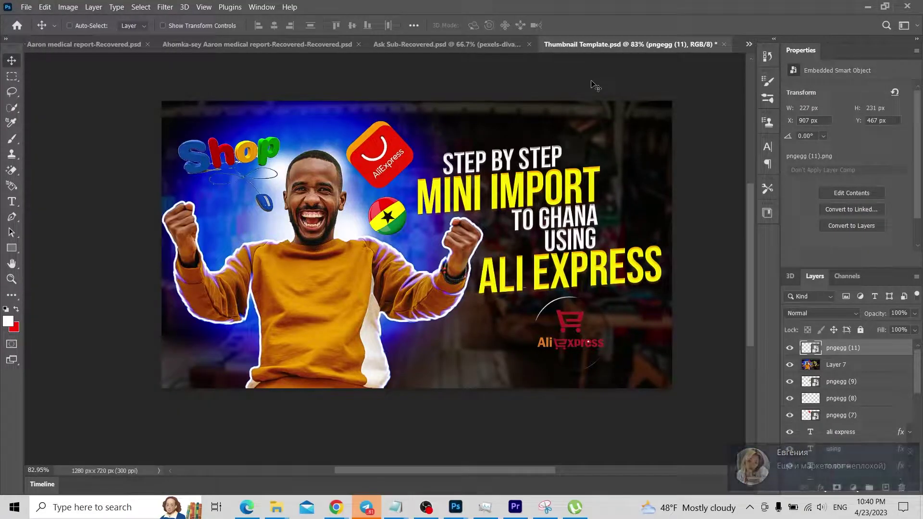
{"action": "left_click", "coordinate": [26, 7]}
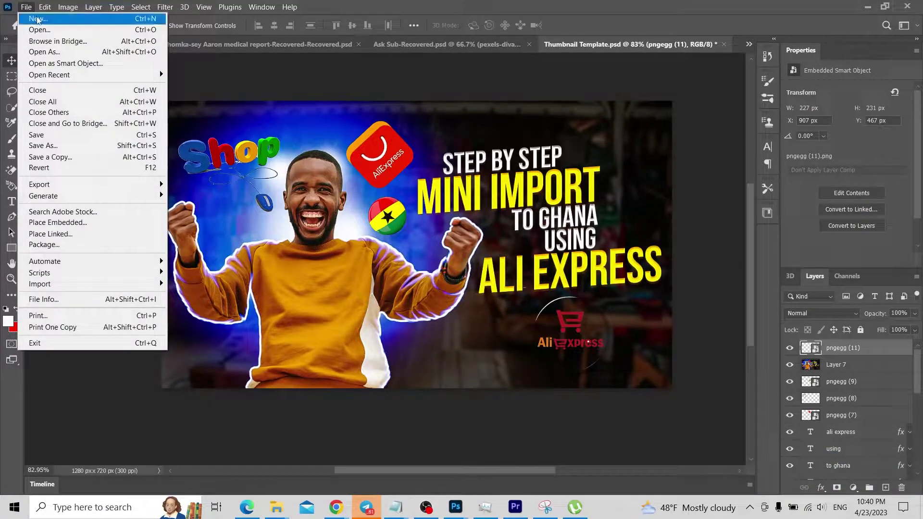
{"action": "left_click", "coordinate": [37, 18]}
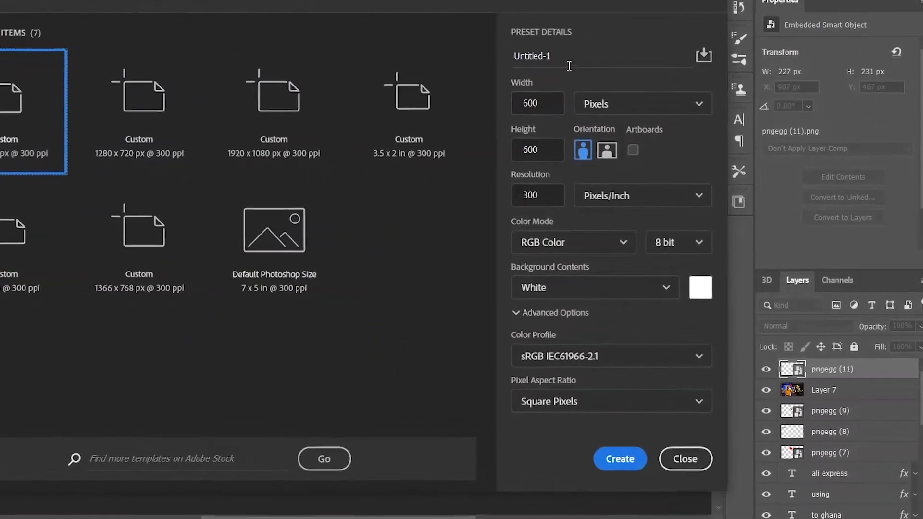
{"action": "left_click", "coordinate": [569, 60]}
{"action": "key", "text": "BackSpace"}
{"action": "key", "text": "BackSpace"}
{"action": "key", "text": "BackSpace"}
{"action": "key", "text": "BackSpace"}
{"action": "key", "text": "BackSpace"}
{"action": "key", "text": "BackSpace"}
{"action": "key", "text": "BackSpace"}
{"action": "key", "text": "BackSpace"}
{"action": "key", "text": "BackSpace"}
{"action": "key", "text": "BackSpace"}
{"action": "type", "text": "Dv Lottery"}
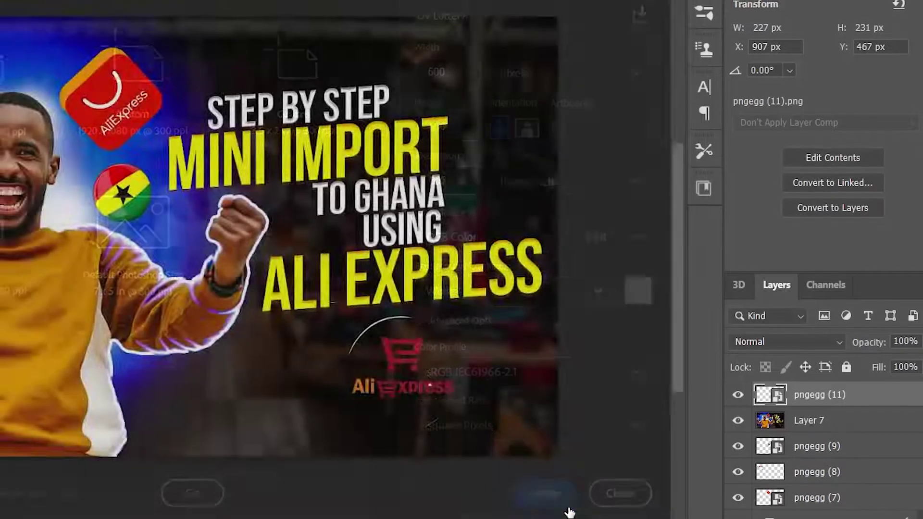
{"action": "left_click", "coordinate": [556, 507]}
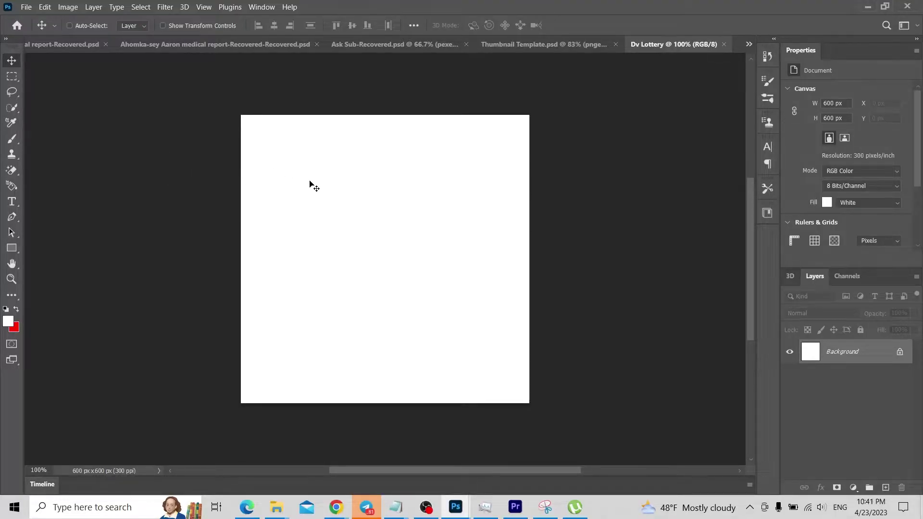
- Open photo_2023-04-16_12-02-00.jpg from the Desktop's Nass folder
{"action": "left_click", "coordinate": [26, 8]}
{"action": "left_click", "coordinate": [39, 30]}
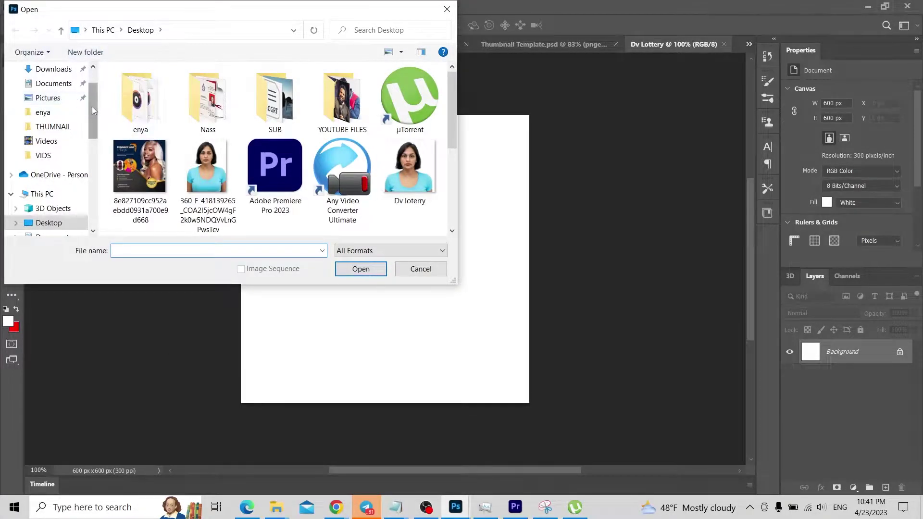
{"action": "left_click_drag", "start_coordinate": [93, 106], "coordinate": [94, 77]}
{"action": "double_click", "coordinate": [208, 101]}
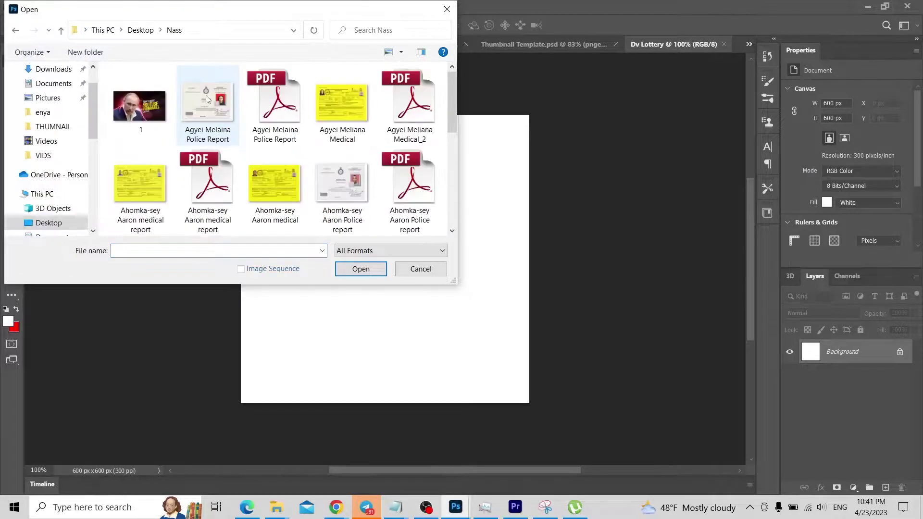
{"action": "left_click_drag", "start_coordinate": [452, 89], "coordinate": [454, 153]}
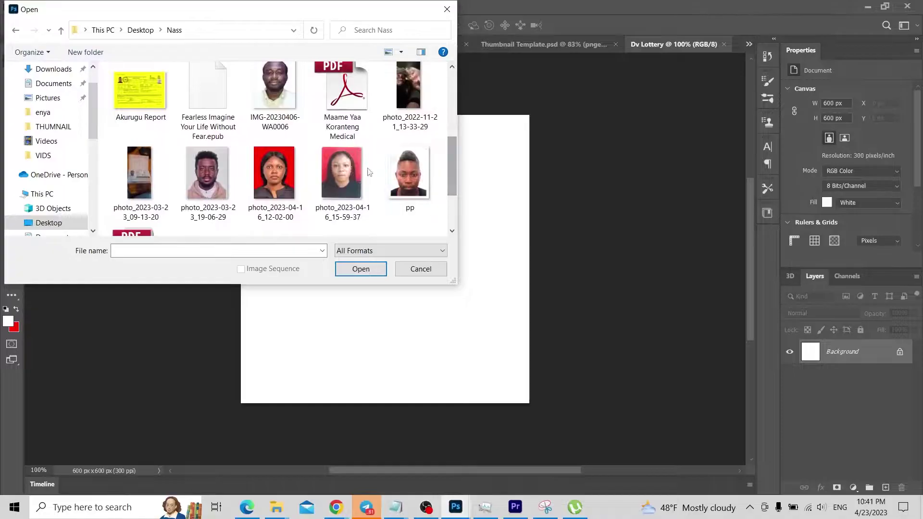
{"action": "left_click", "coordinate": [283, 170]}
{"action": "double_click", "coordinate": [284, 169]}
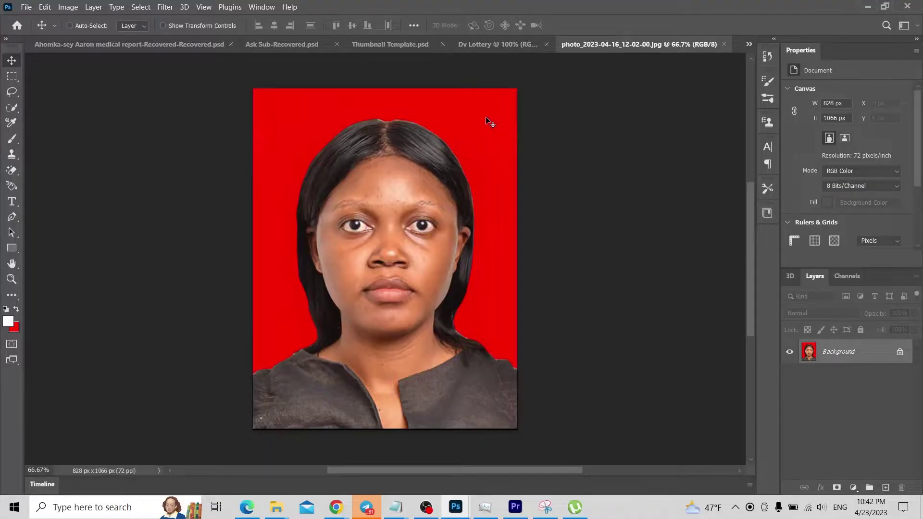
- Unlock the layer, select the subject, mask out the red background, and convert it to a smart object
{"action": "left_click", "coordinate": [900, 352]}
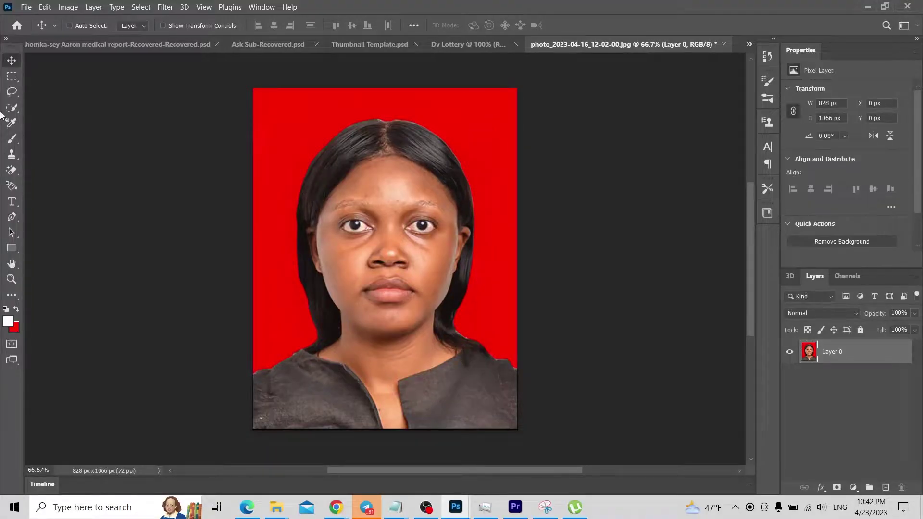
{"action": "left_click", "coordinate": [12, 108]}
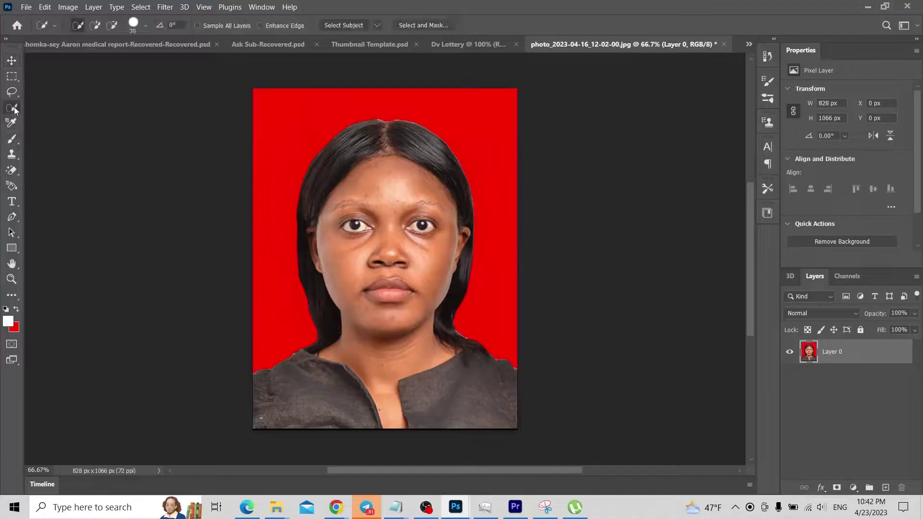
{"action": "left_click", "coordinate": [355, 25]}
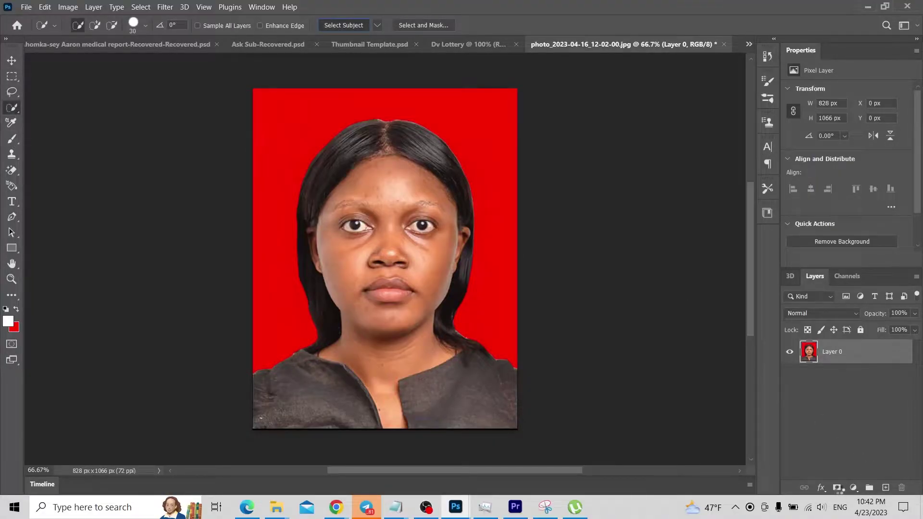
{"action": "left_click", "coordinate": [837, 488]}
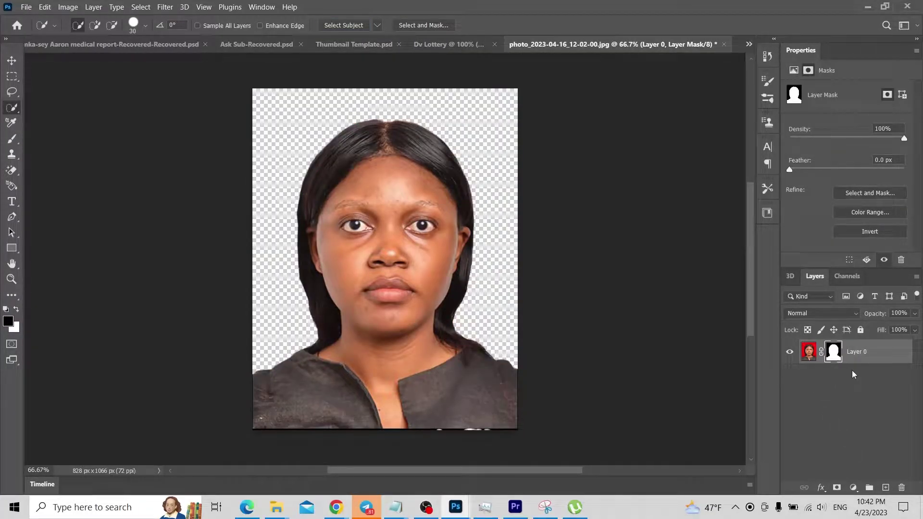
{"action": "right_click", "coordinate": [868, 353]}
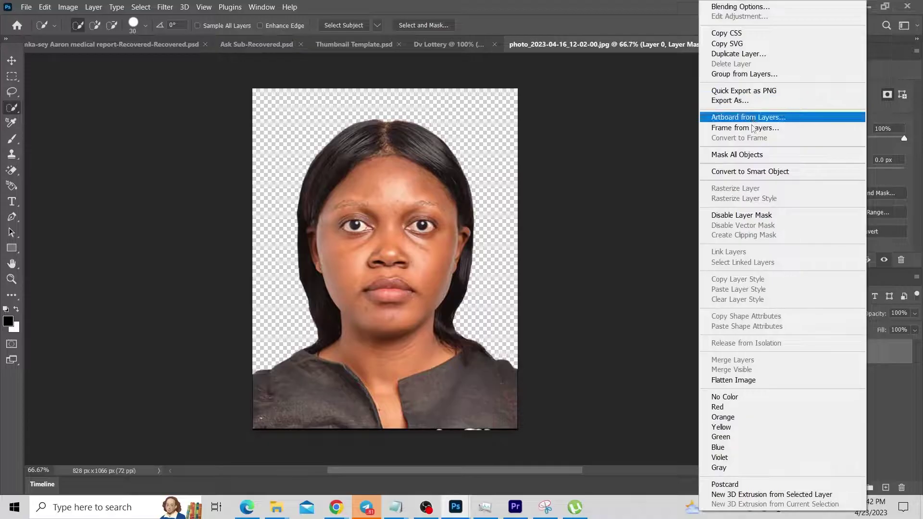
{"action": "left_click", "coordinate": [753, 172]}
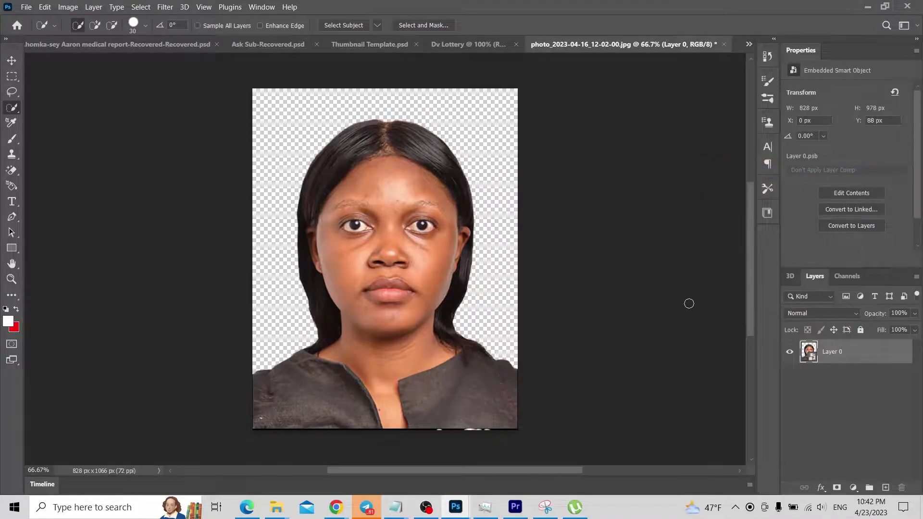
- Float the photo window and drag the cut-out layer into the Dv Lottery document
{"action": "mouse_move", "coordinate": [576, 44]}
{"action": "left_mouse_down"}
{"action": "mouse_move", "coordinate": [622, 34]}
{"action": "mouse_move", "coordinate": [630, 76]}
{"action": "left_mouse_up"}
{"action": "left_click", "coordinate": [12, 60]}
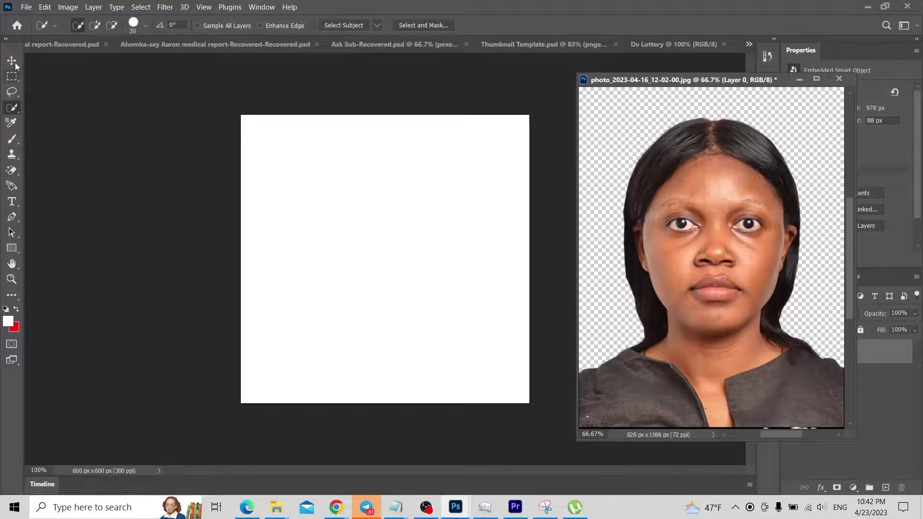
{"action": "left_click_drag", "start_coordinate": [730, 189], "coordinate": [426, 235]}
{"action": "left_click", "coordinate": [801, 77]}
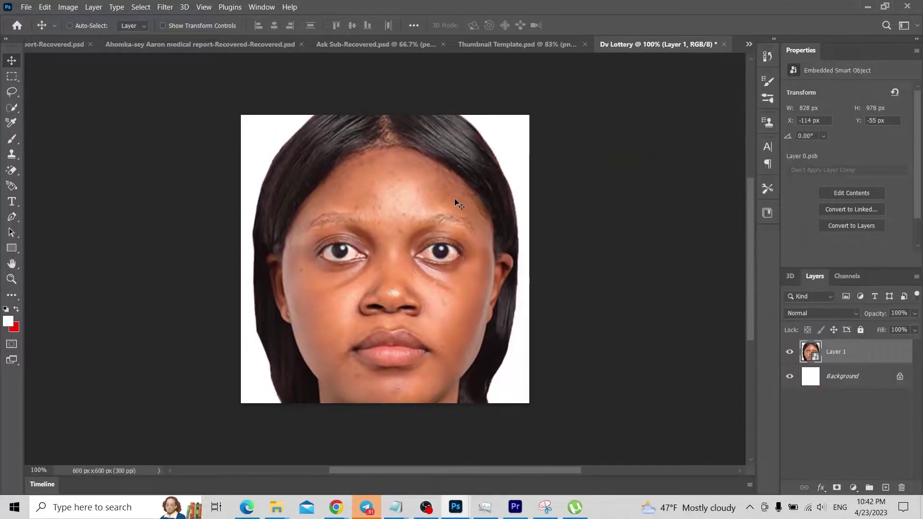
- Free-transform the portrait to about 570 × 673 px so head and shoulders fill the square
{"action": "key", "text": "ctrl+t"}
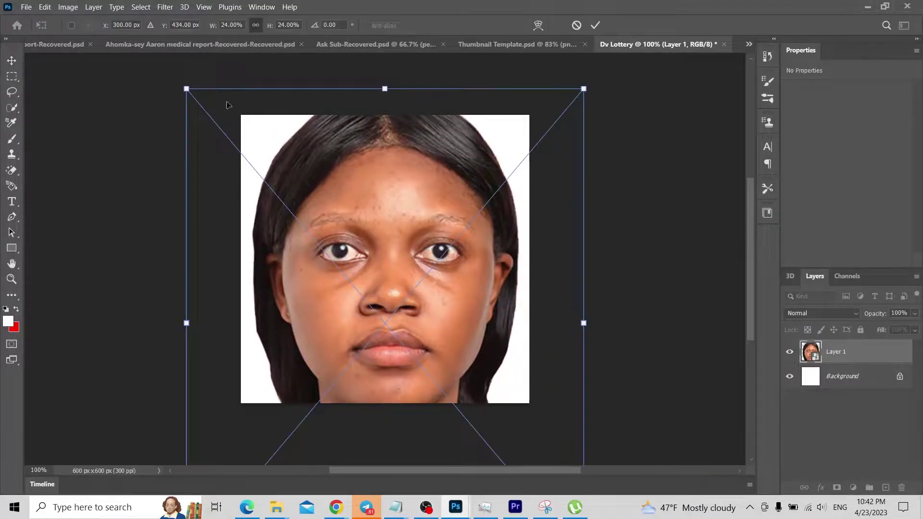
{"action": "left_click_drag", "start_coordinate": [187, 89], "coordinate": [246, 185]}
{"action": "left_click_drag", "start_coordinate": [348, 255], "coordinate": [350, 200]}
{"action": "left_click_drag", "start_coordinate": [257, 418], "coordinate": [252, 425]}
{"action": "left_click_drag", "start_coordinate": [323, 275], "coordinate": [321, 281]}
{"action": "left_click_drag", "start_coordinate": [251, 434], "coordinate": [243, 439]}
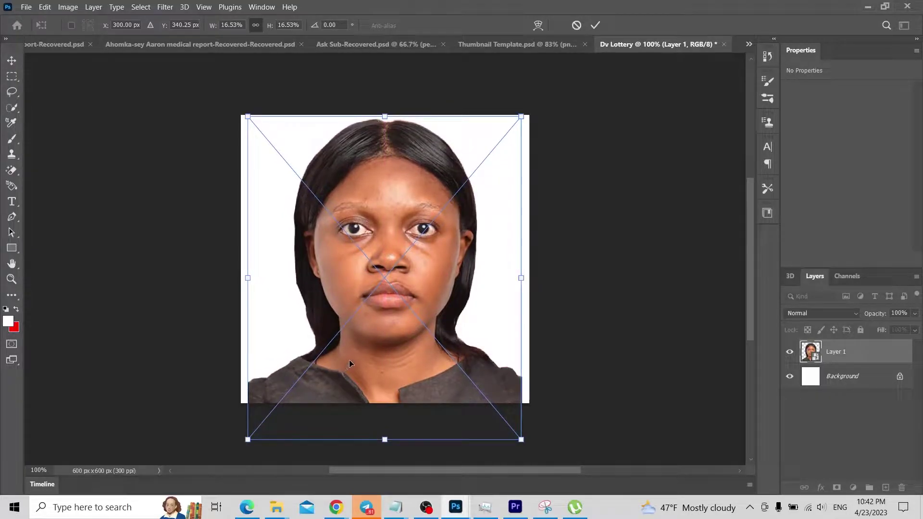
{"action": "left_click", "coordinate": [595, 25]}
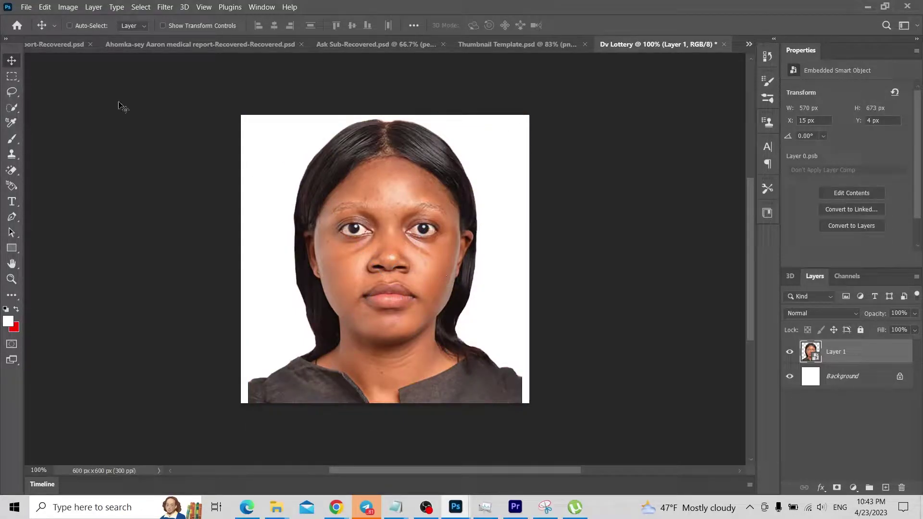
- Export the 600×600 image as a quality-7 JPG named 'Dv Lottery' on the Desktop
{"action": "left_click", "coordinate": [26, 7]}
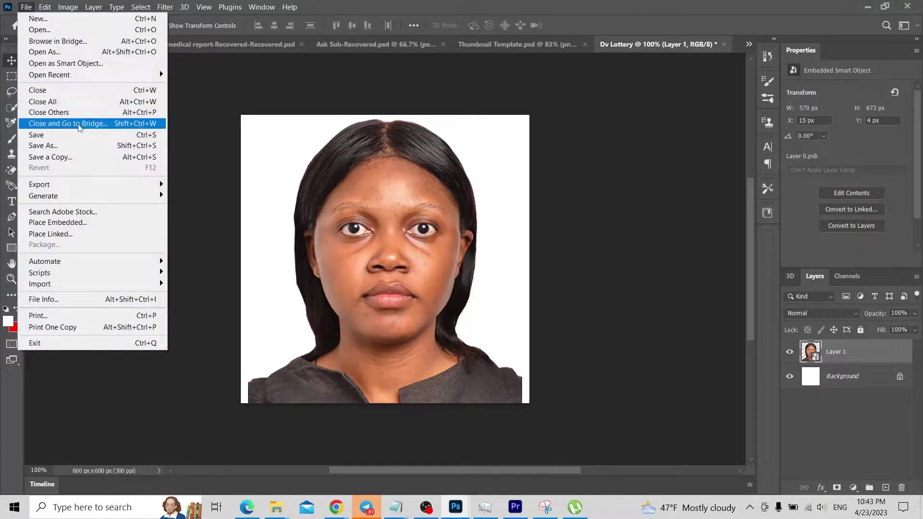
{"action": "mouse_move", "coordinate": [88, 183]}
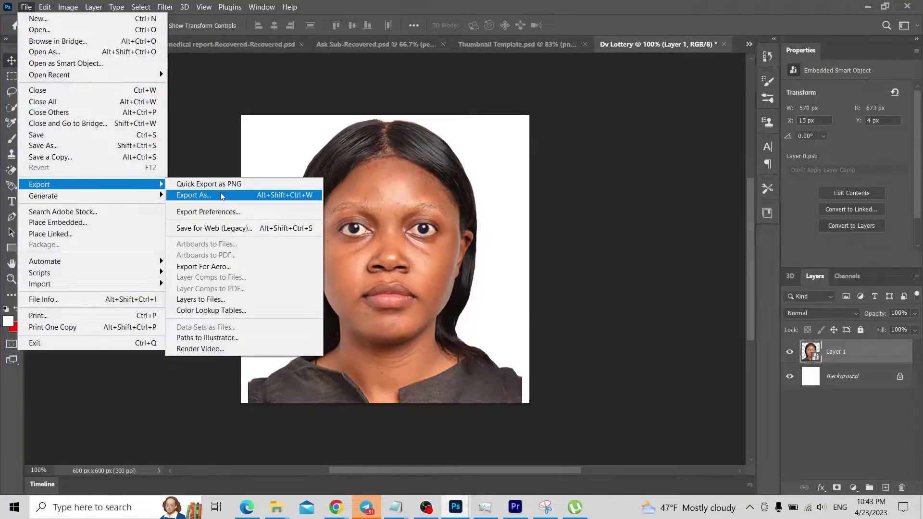
{"action": "left_click", "coordinate": [222, 197]}
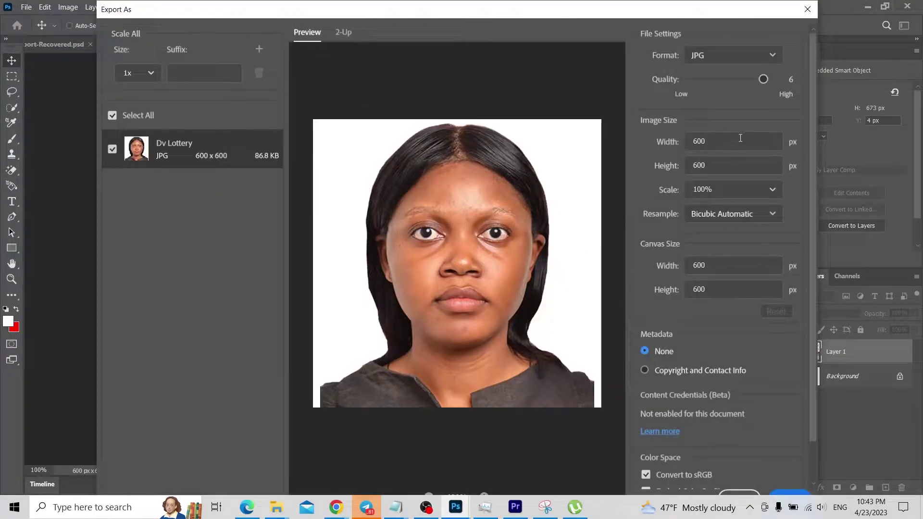
{"action": "left_click_drag", "start_coordinate": [763, 79], "coordinate": [779, 79]}
{"action": "left_click", "coordinate": [789, 494]}
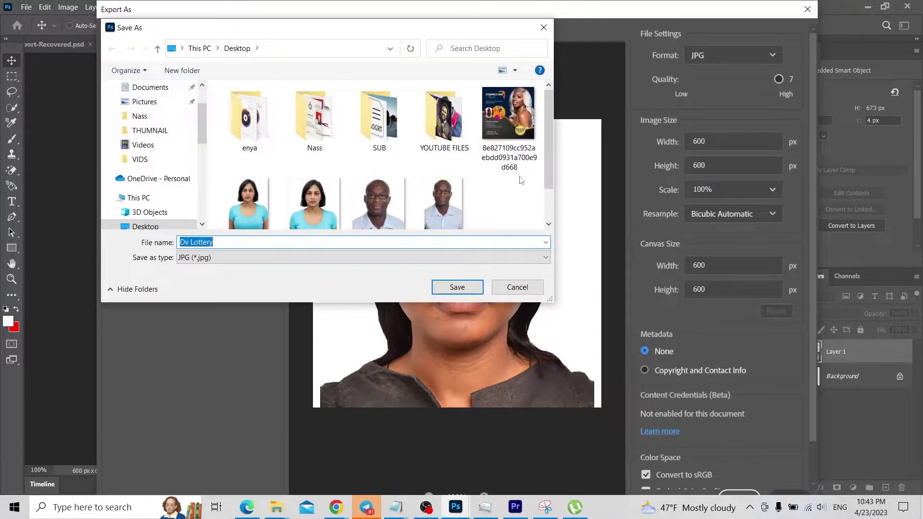
{"action": "left_click", "coordinate": [458, 288]}
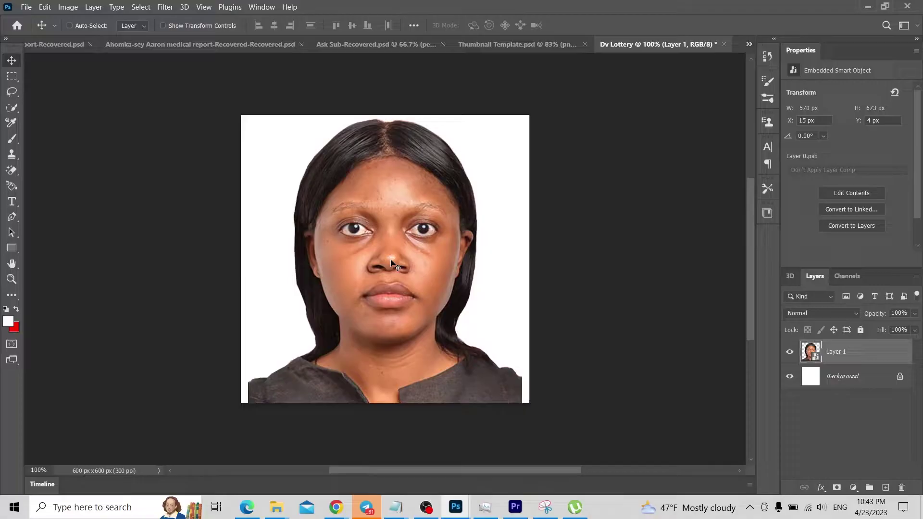
- Show the Details tab of Dv Lottery's Properties on the Desktop, confirming 600 x 600 pixels
{"action": "mouse_move", "coordinate": [277, 507]}
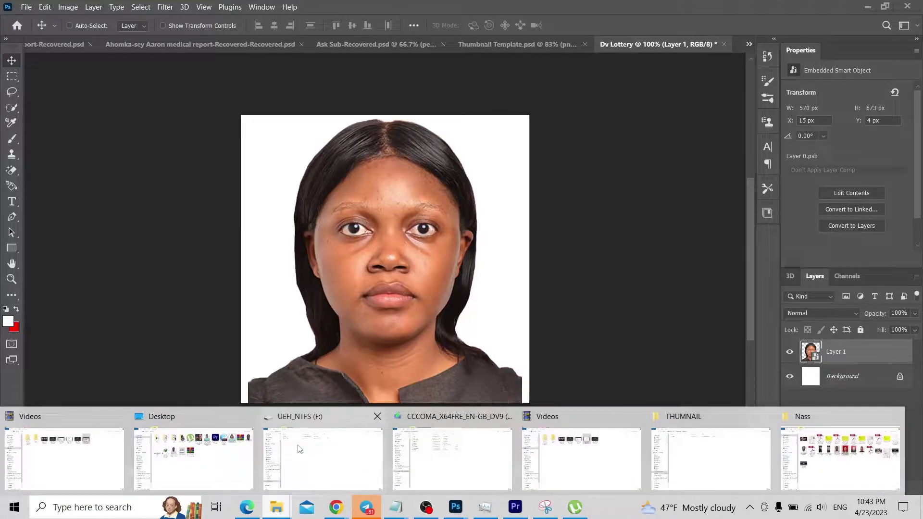
{"action": "left_click", "coordinate": [203, 470]}
{"action": "right_click", "coordinate": [509, 185]}
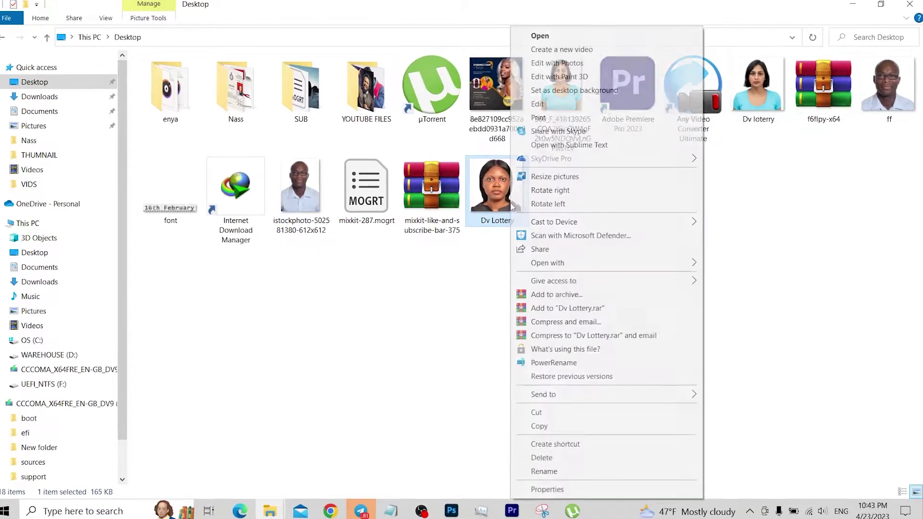
{"action": "left_click", "coordinate": [544, 491]}
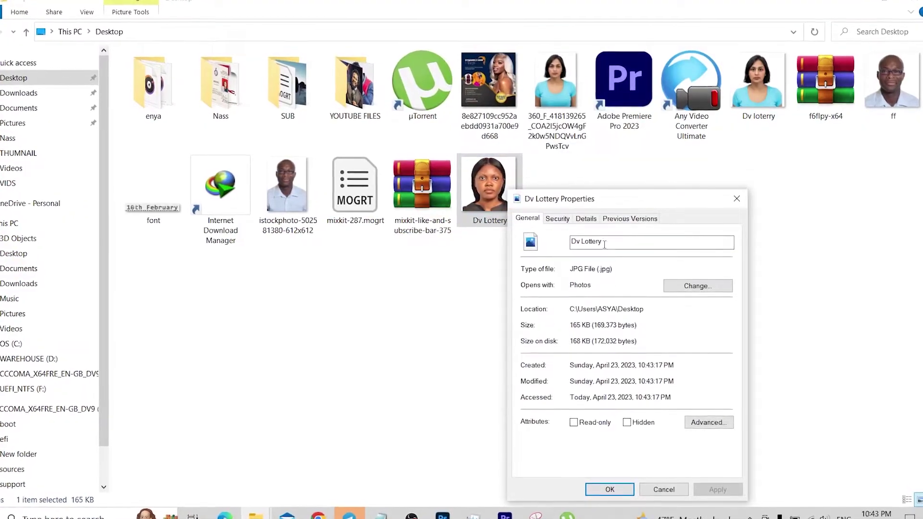
{"action": "left_click", "coordinate": [590, 219]}
{"action": "left_click_drag", "start_coordinate": [558, 198], "coordinate": [501, 92]}
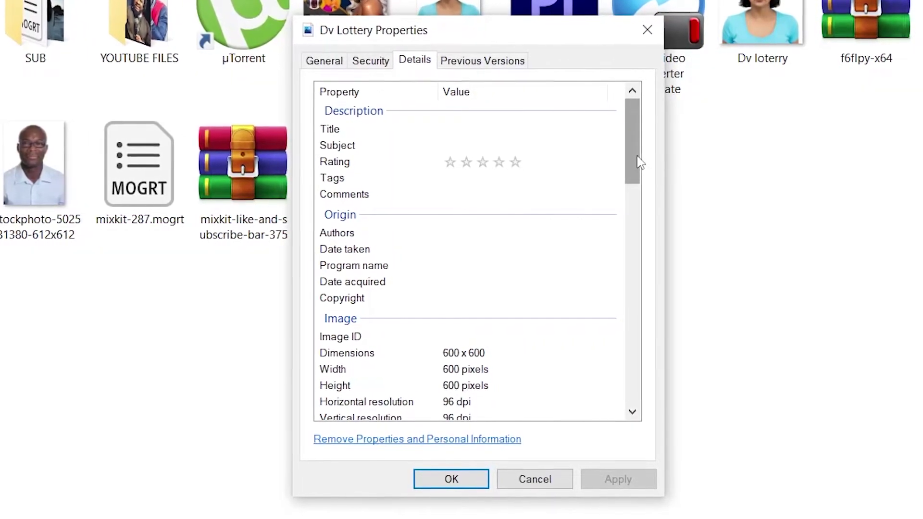
- Close the Properties window and return to the greencardphotocheck.com home page in Chrome
{"action": "left_click", "coordinate": [557, 489]}
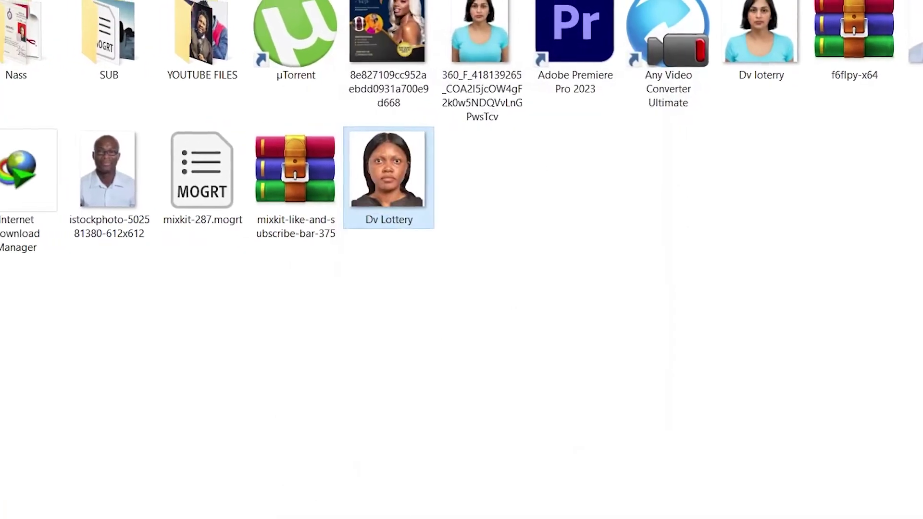
{"action": "left_click", "coordinate": [124, 496]}
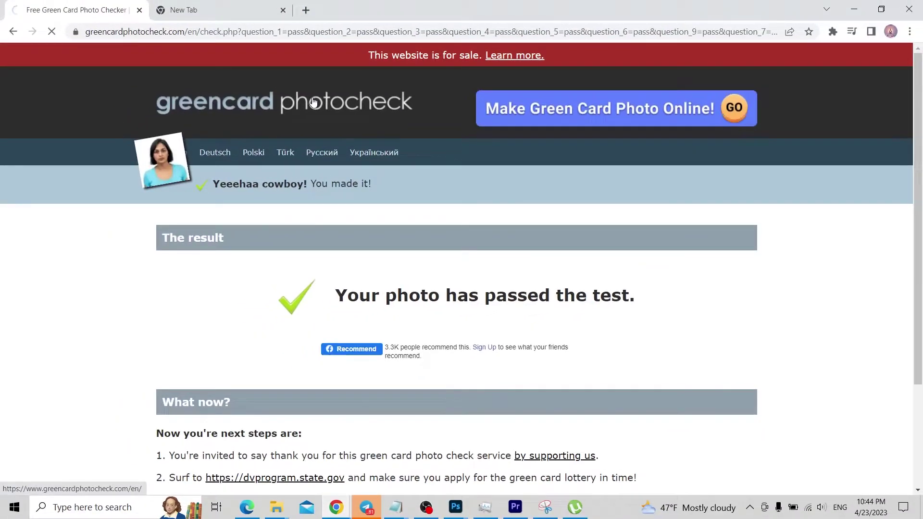
{"action": "left_click", "coordinate": [250, 79]}
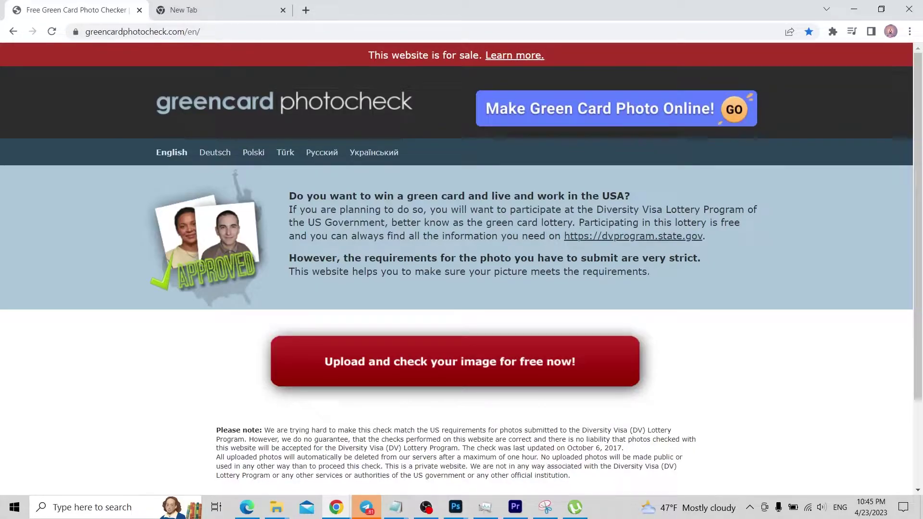
{"action": "scroll", "coordinate": [577, 248], "scroll_direction": "down", "scroll_amount": 1}
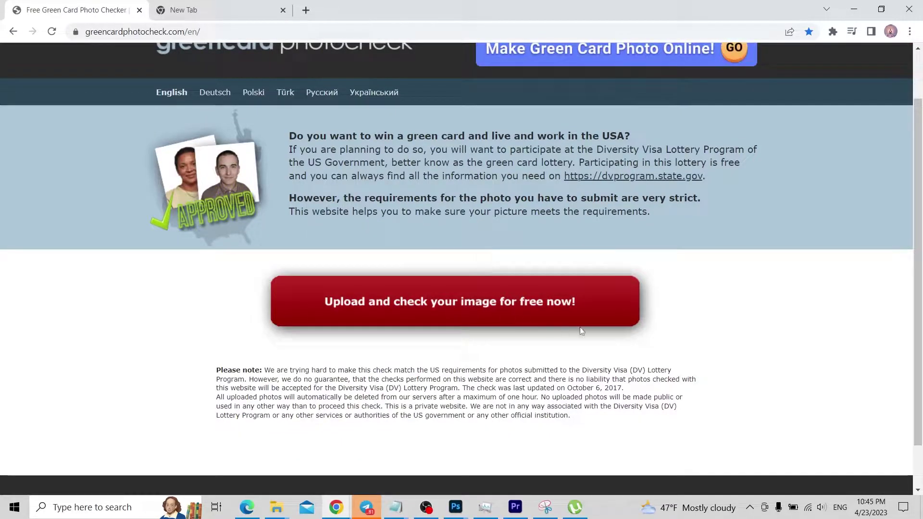
- Upload the Dv Lottery photo for a free check and review the six Check 1 results
{"action": "left_click", "coordinate": [459, 304]}
{"action": "scroll", "coordinate": [393, 216], "scroll_direction": "down", "scroll_amount": 3}
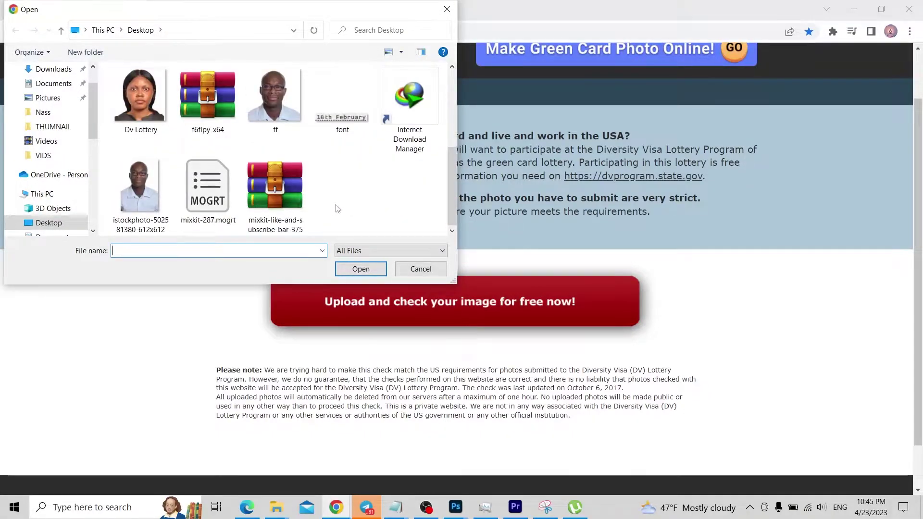
{"action": "scroll", "coordinate": [336, 208], "scroll_direction": "up", "scroll_amount": 3}
{"action": "scroll", "coordinate": [337, 208], "scroll_direction": "down", "scroll_amount": 1}
{"action": "left_click", "coordinate": [156, 176]}
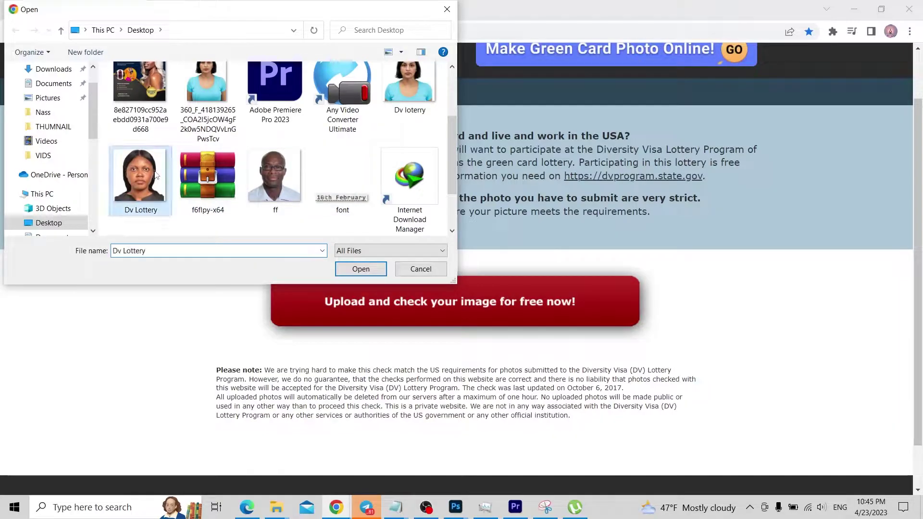
{"action": "double_click", "coordinate": [144, 173]}
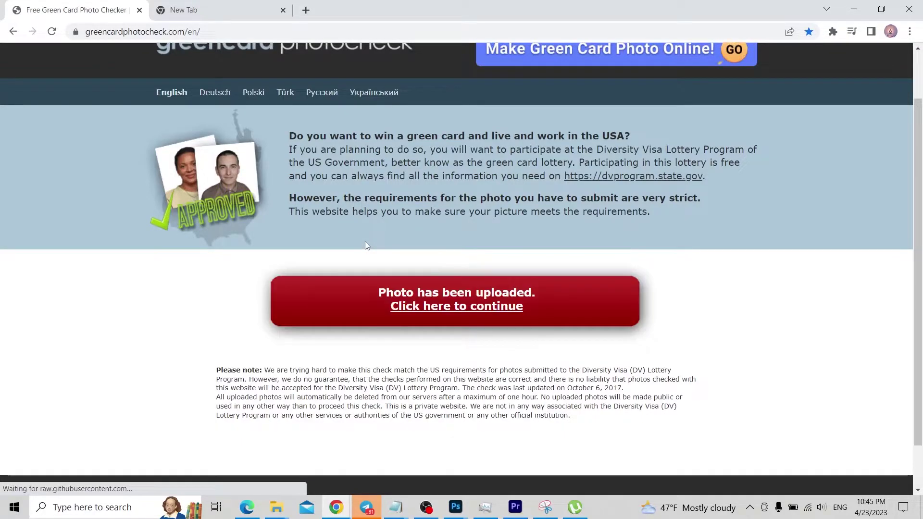
{"action": "scroll", "coordinate": [365, 242], "scroll_direction": "down", "scroll_amount": 2}
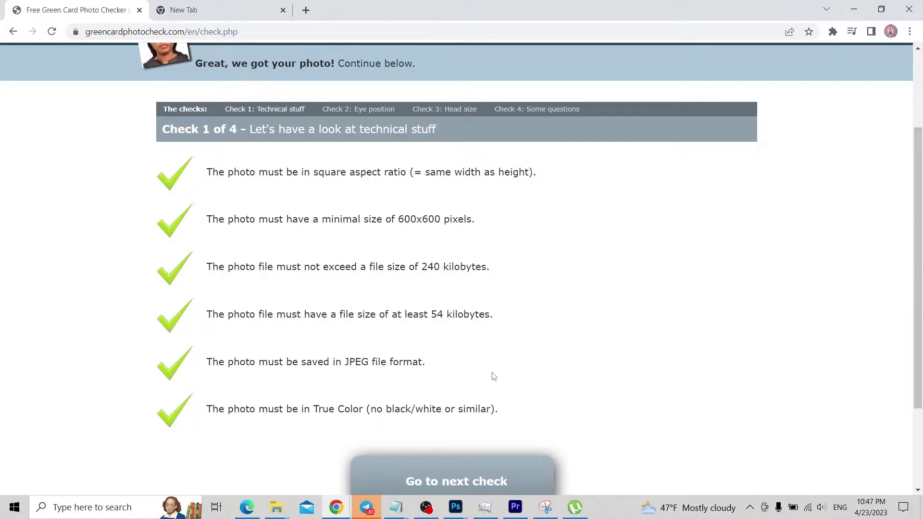
- Continue past the passed Check 1 to the eye-position question
{"action": "scroll", "coordinate": [495, 376], "scroll_direction": "down", "scroll_amount": 1}
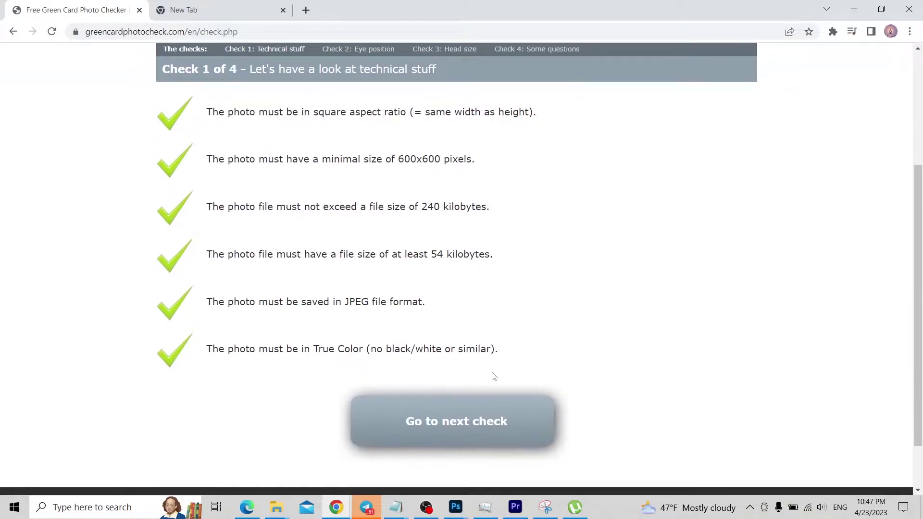
{"action": "left_click", "coordinate": [476, 429]}
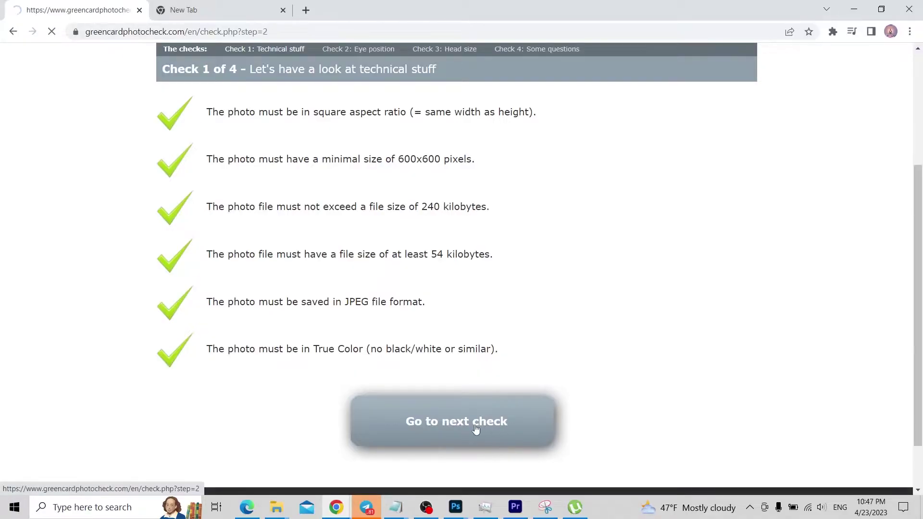
{"action": "scroll", "coordinate": [458, 398], "scroll_direction": "down", "scroll_amount": 3}
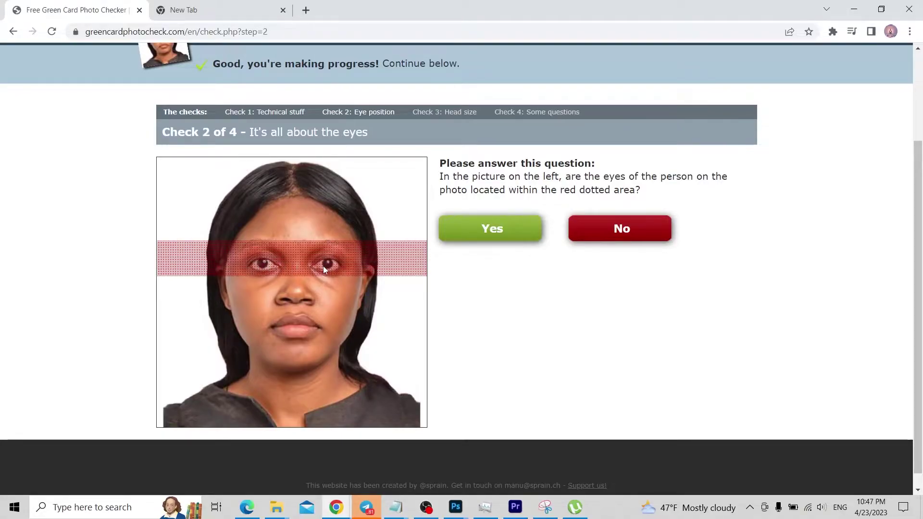
- Confirm the eyes lie in the red band, align the top bar with the hair, then bring OBS Studio forward
{"action": "left_click", "coordinate": [489, 233]}
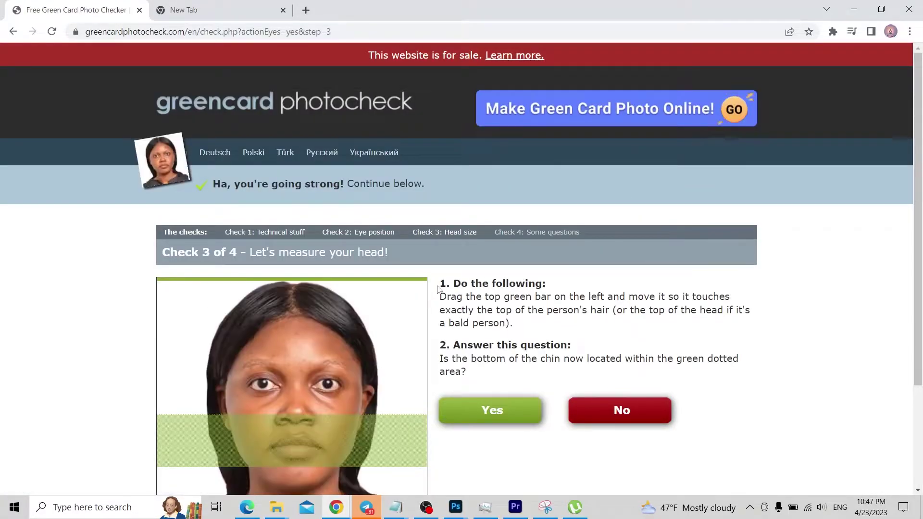
{"action": "scroll", "coordinate": [446, 284], "scroll_direction": "down", "scroll_amount": 2}
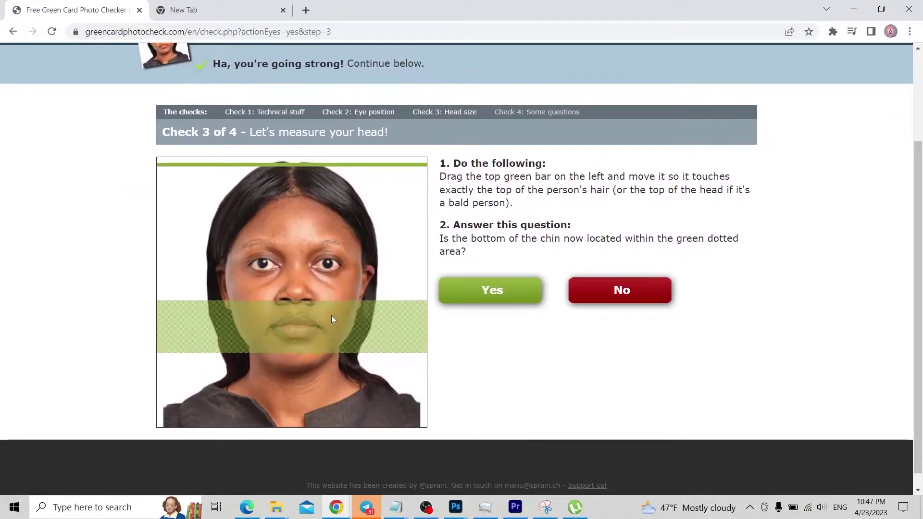
{"action": "left_click_drag", "start_coordinate": [330, 308], "coordinate": [327, 310]}
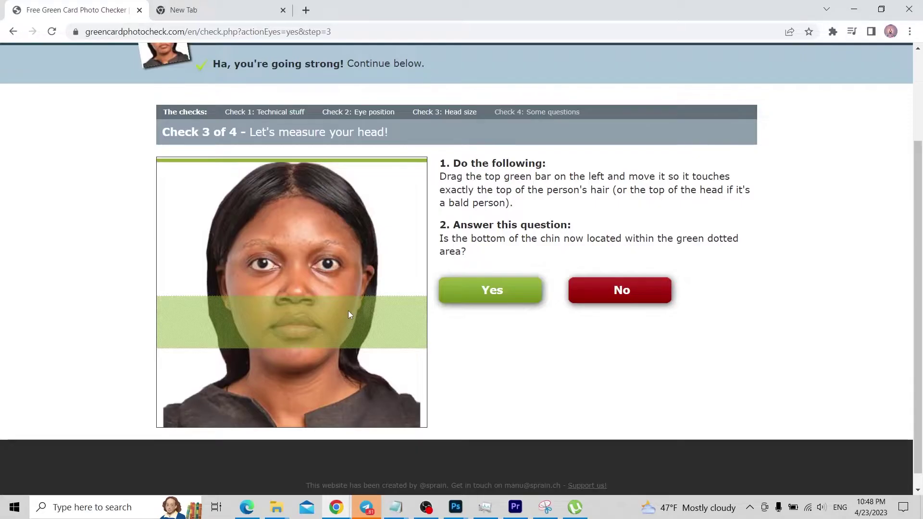
{"action": "scroll", "coordinate": [368, 299], "scroll_direction": "down", "scroll_amount": 1}
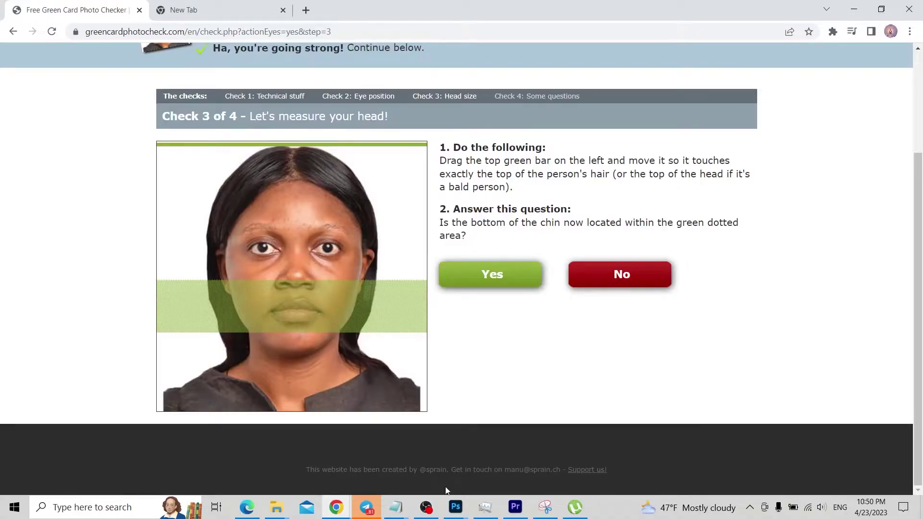
{"action": "left_click", "coordinate": [433, 512]}
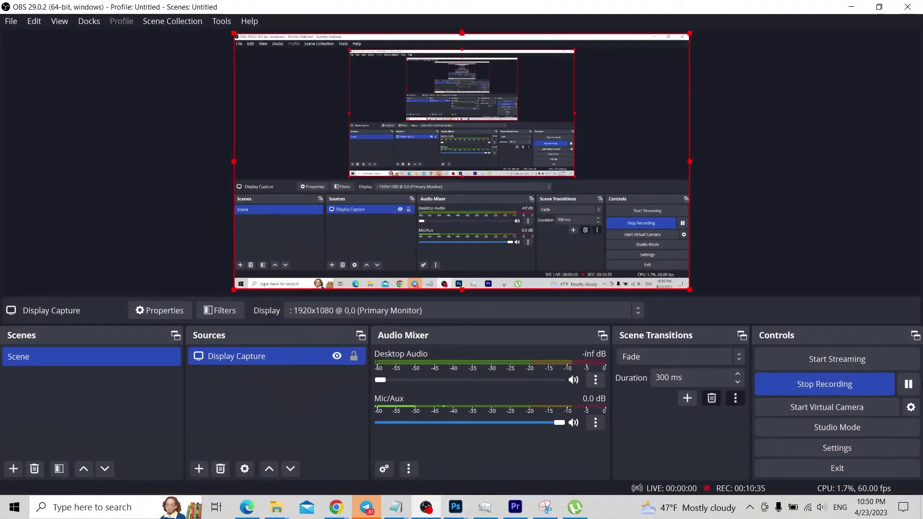
- Pause the OBS recording and minimize OBS so the blank 600×600 Dv Lottery canvas shows
{"action": "left_click", "coordinate": [909, 385]}
{"action": "left_click", "coordinate": [851, 7]}
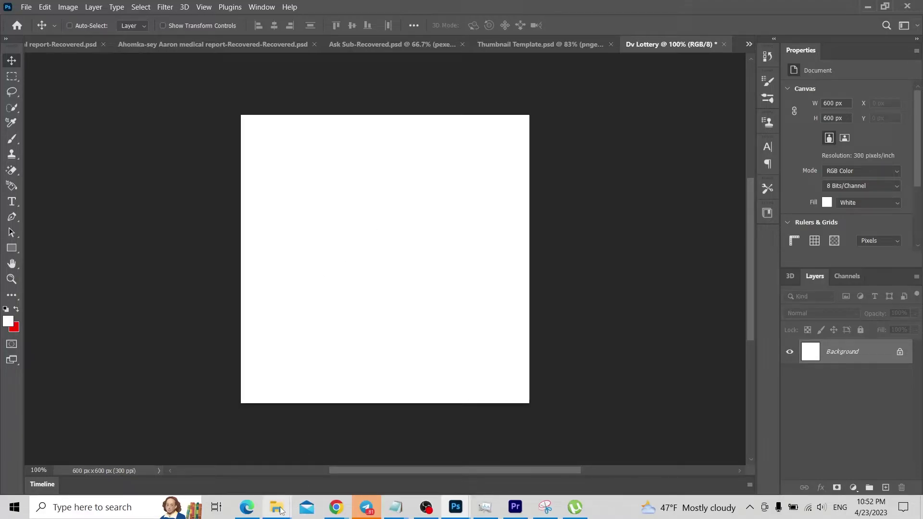
- Drag the portrait JPG from the Desktop folder in File Explorer onto the Dv Lottery canvas
{"action": "mouse_move", "coordinate": [281, 511]}
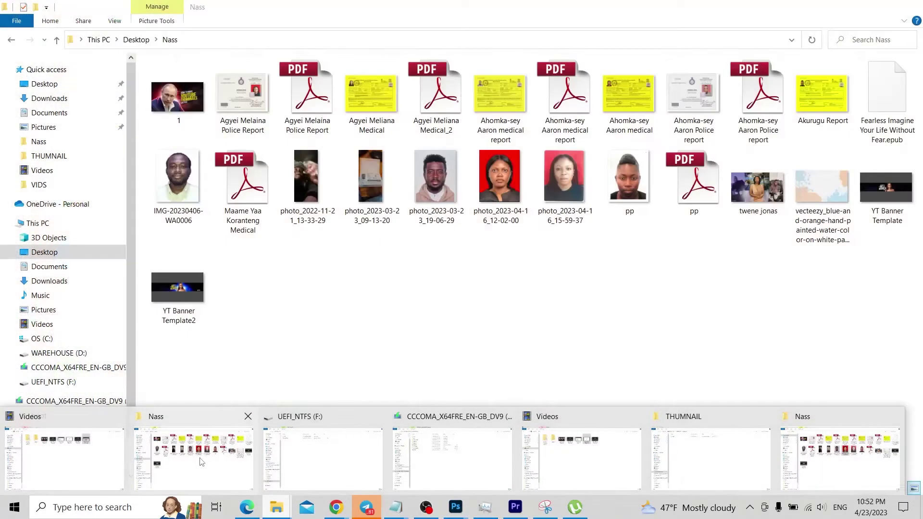
{"action": "left_click", "coordinate": [201, 461]}
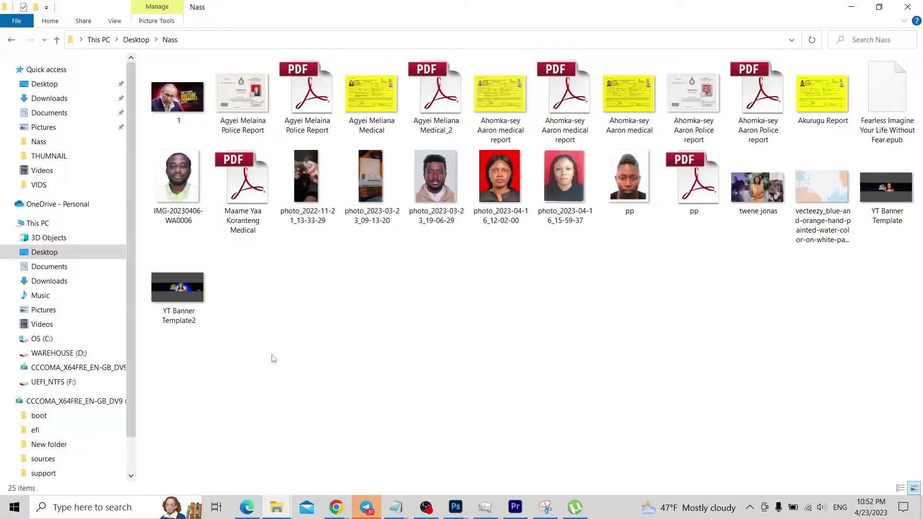
{"action": "left_click", "coordinate": [44, 83]}
{"action": "left_click_drag", "start_coordinate": [564, 189], "coordinate": [399, 354]}
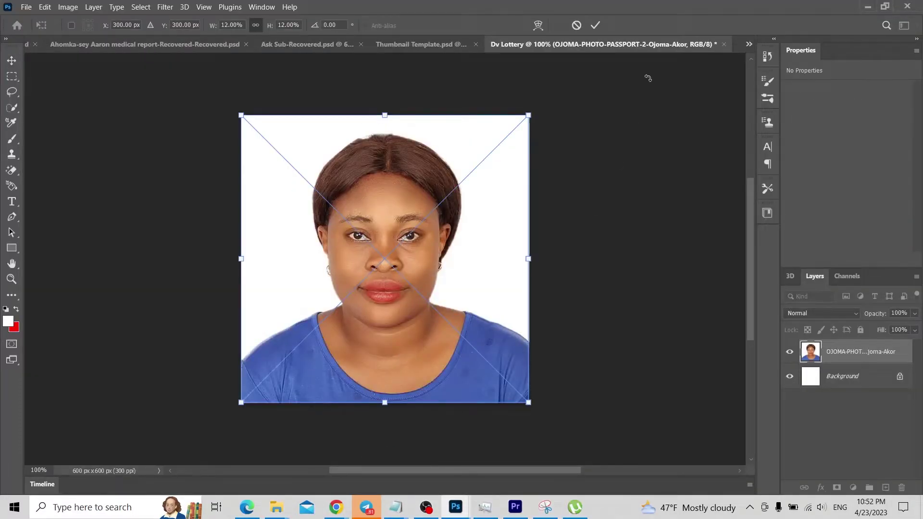
- Commit the placed portrait and export the 600×600 image as JPG, replacing the existing Dv Lottery file
{"action": "left_click", "coordinate": [601, 26]}
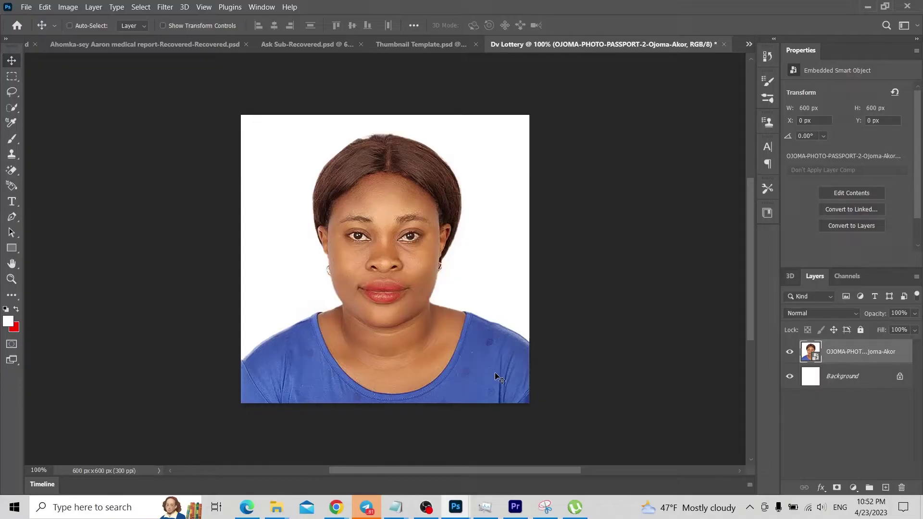
{"action": "left_click", "coordinate": [26, 6]}
{"action": "mouse_move", "coordinate": [99, 190]}
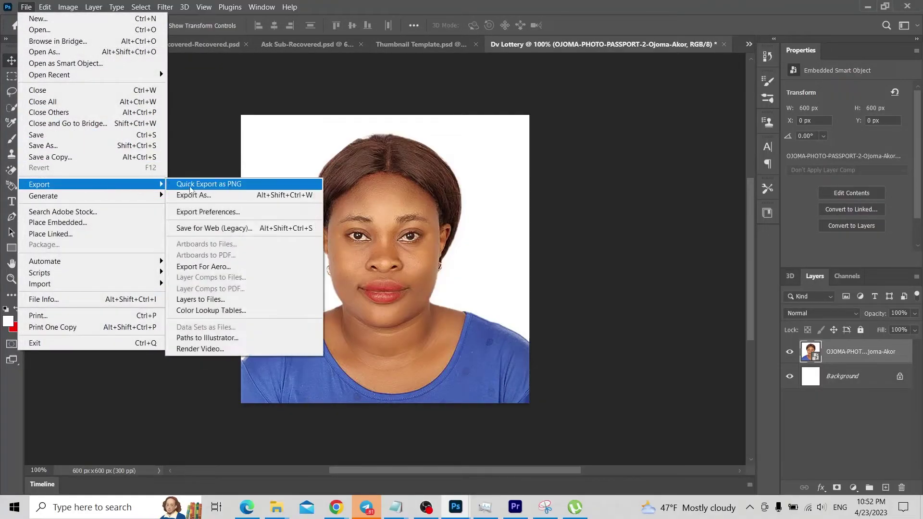
{"action": "left_click", "coordinate": [224, 195]}
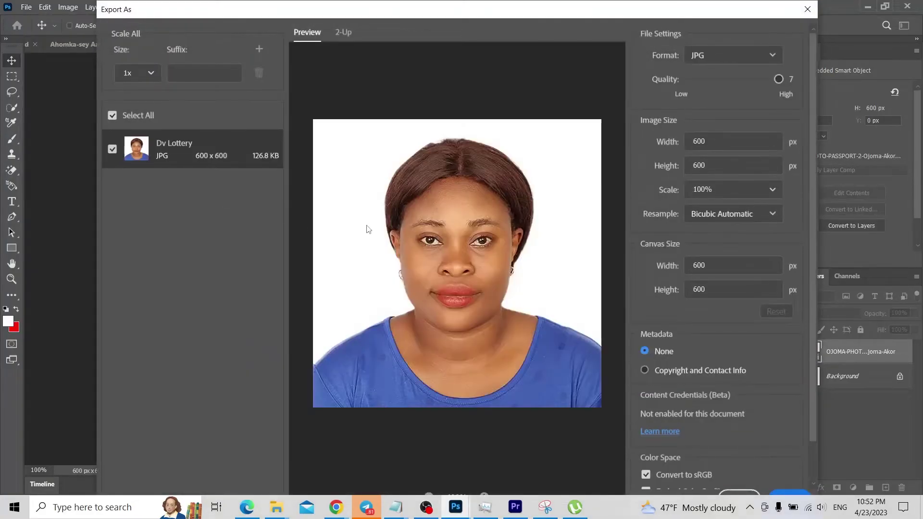
{"action": "left_click", "coordinate": [791, 496]}
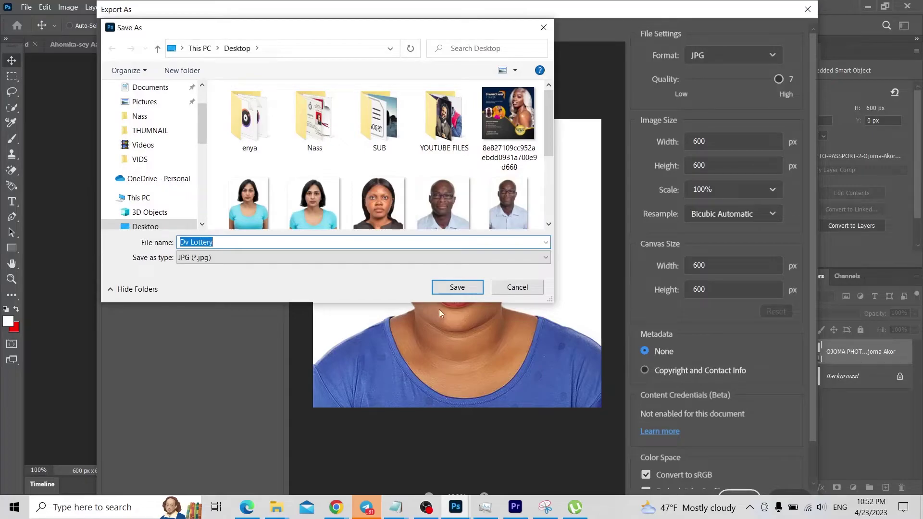
{"action": "left_click", "coordinate": [458, 287]}
{"action": "left_click", "coordinate": [489, 260]}
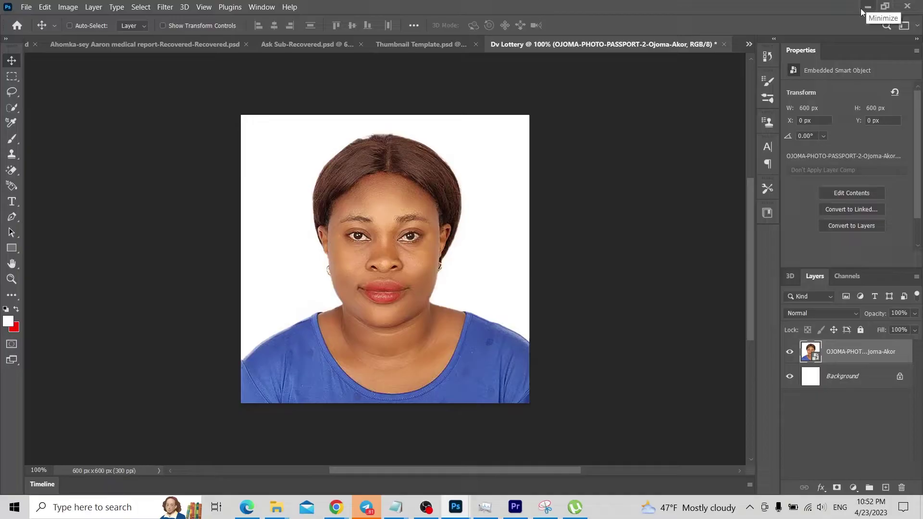
- Return to the Free Green Card Photo Checker page in Chrome
{"action": "mouse_move", "coordinate": [336, 507]}
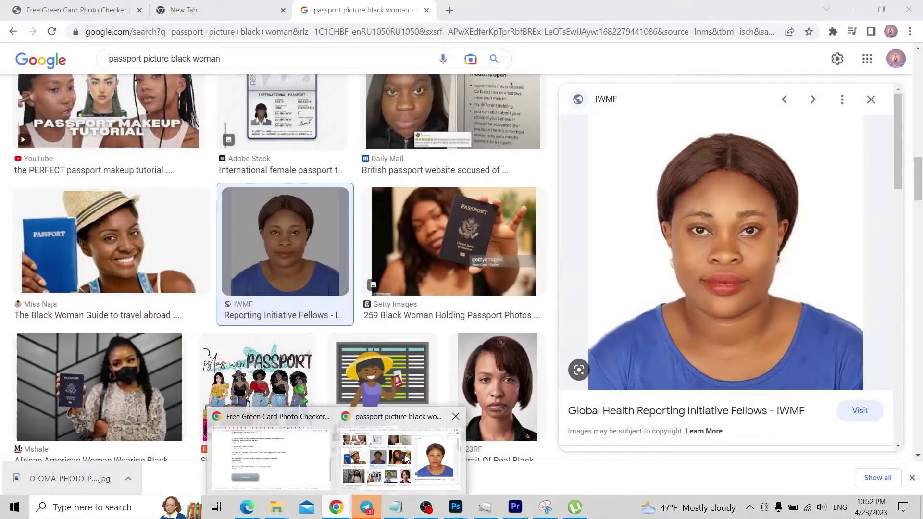
{"action": "left_click", "coordinate": [406, 461]}
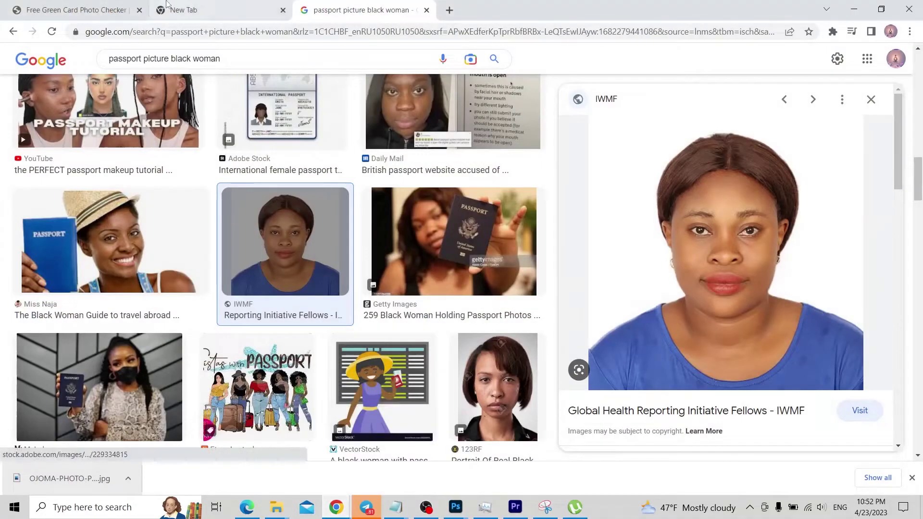
{"action": "left_click", "coordinate": [77, 9]}
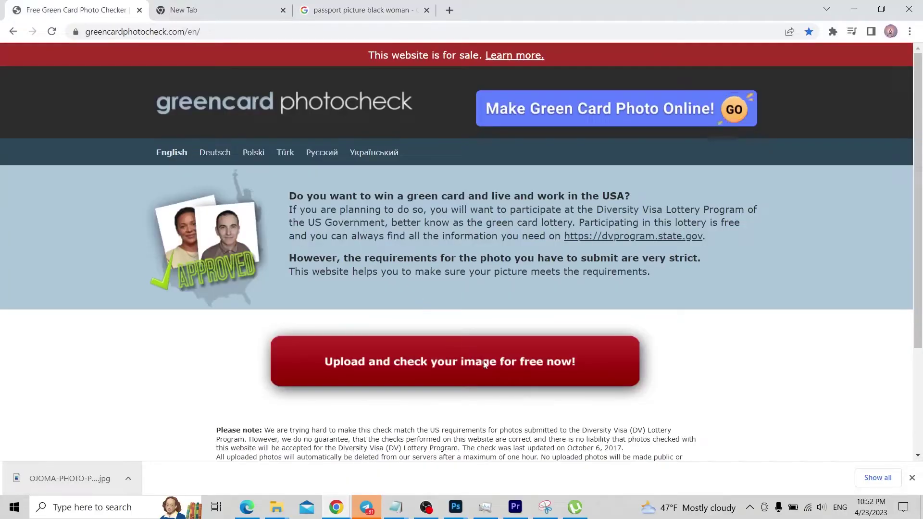
- Upload the Dv Lottery photo to the checker and proceed past the technical checks to the eye-position check
{"action": "left_click", "coordinate": [452, 364]}
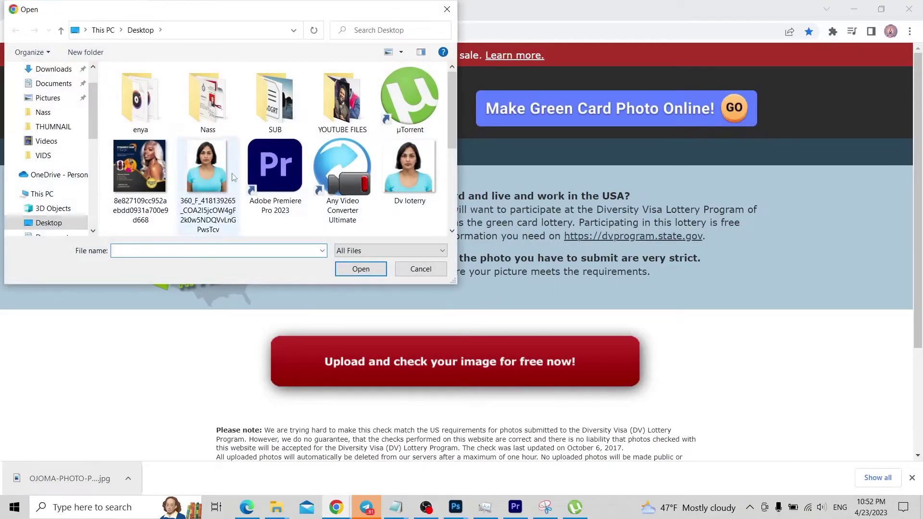
{"action": "scroll", "coordinate": [336, 182], "scroll_direction": "down", "scroll_amount": 5}
{"action": "double_click", "coordinate": [143, 92]}
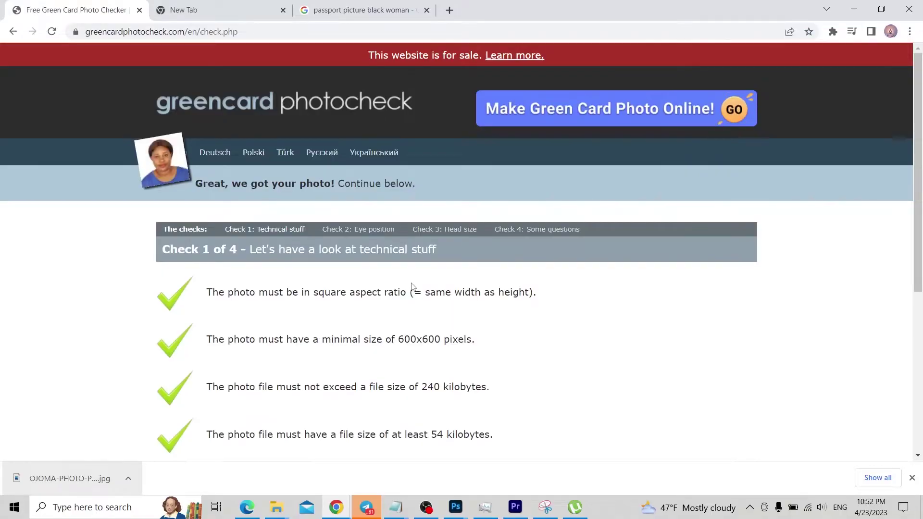
{"action": "scroll", "coordinate": [412, 287], "scroll_direction": "down", "scroll_amount": 3}
{"action": "left_click", "coordinate": [484, 427]}
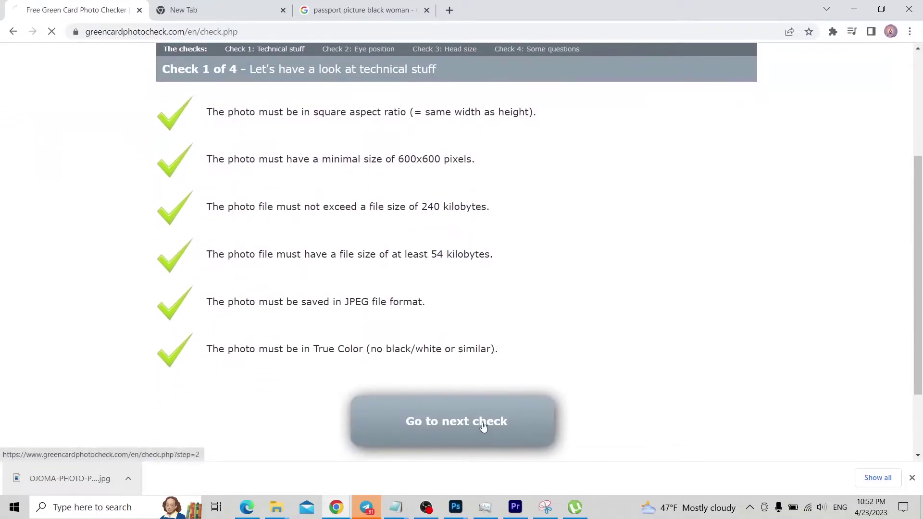
{"action": "scroll", "coordinate": [389, 391], "scroll_direction": "down", "scroll_amount": 2}
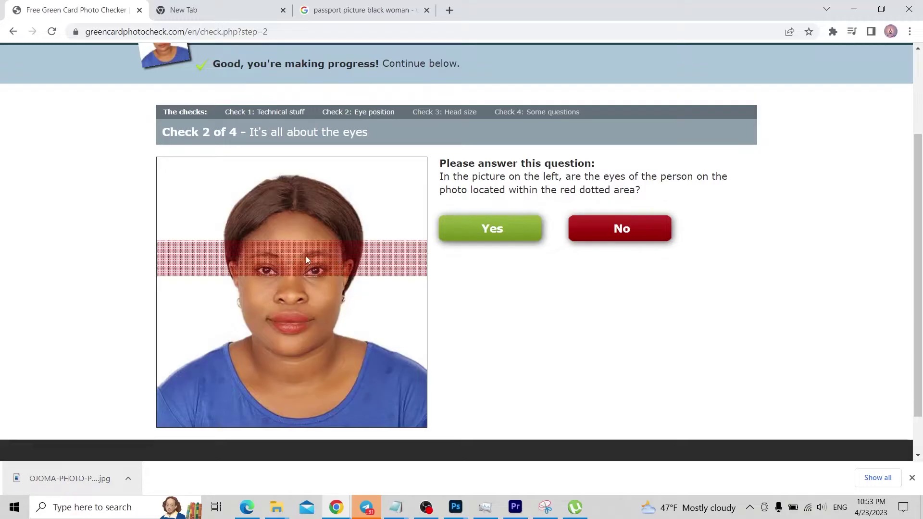
- Confirm the eyes sit in the red band, then drag the top green bar to the hairline to pass head size
{"action": "left_click", "coordinate": [472, 237]}
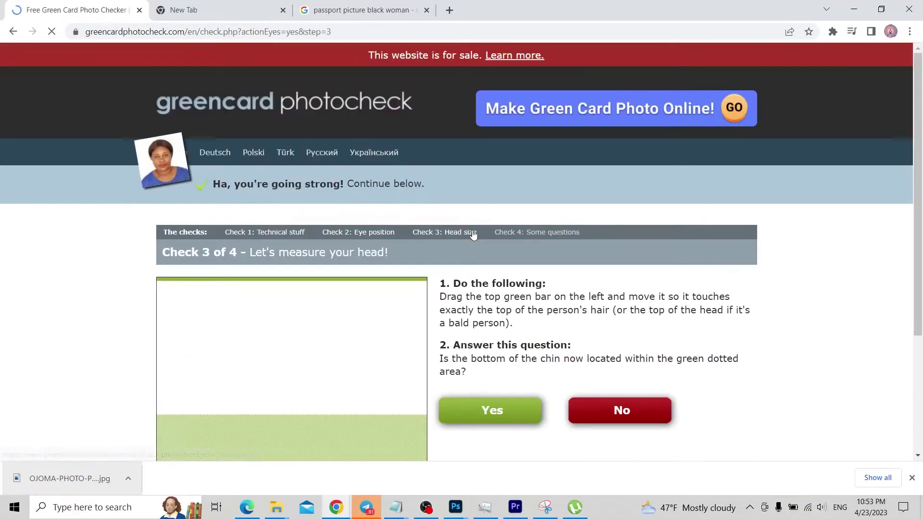
{"action": "scroll", "coordinate": [466, 237], "scroll_direction": "down", "scroll_amount": 4}
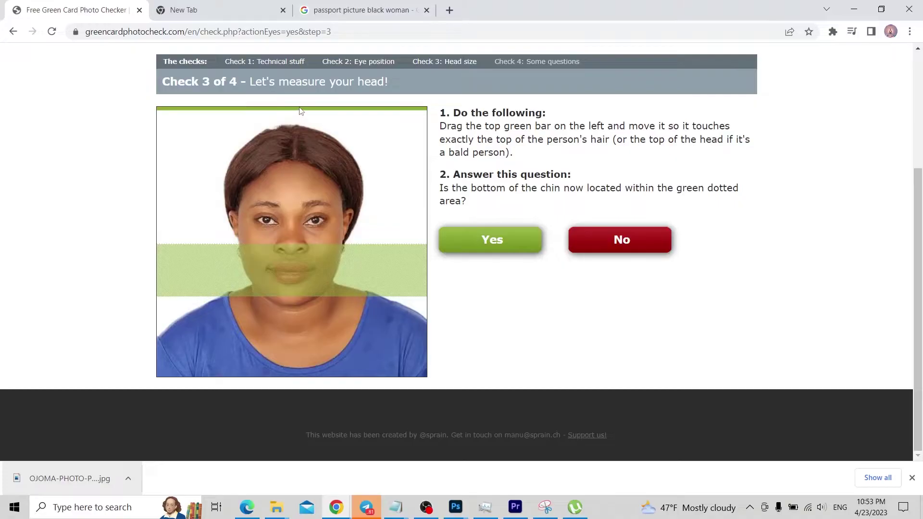
{"action": "left_click_drag", "start_coordinate": [299, 110], "coordinate": [297, 124]}
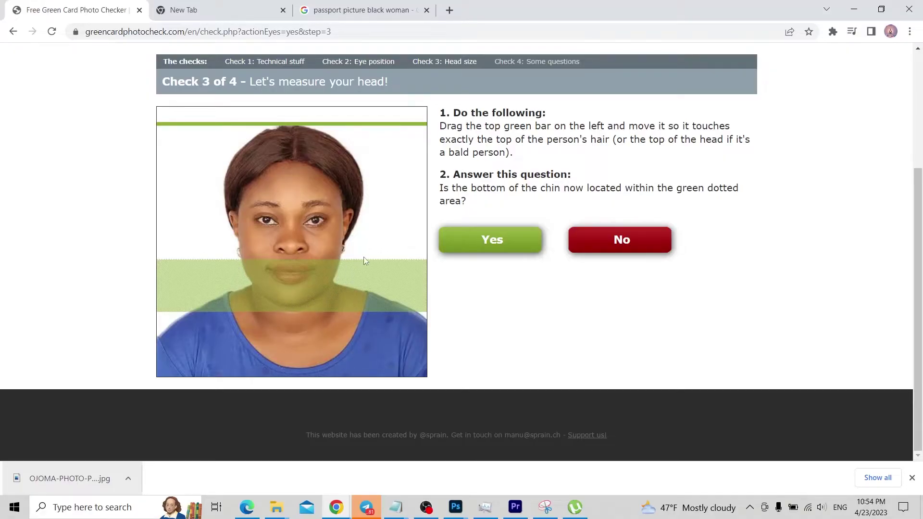
{"action": "left_click", "coordinate": [491, 240]}
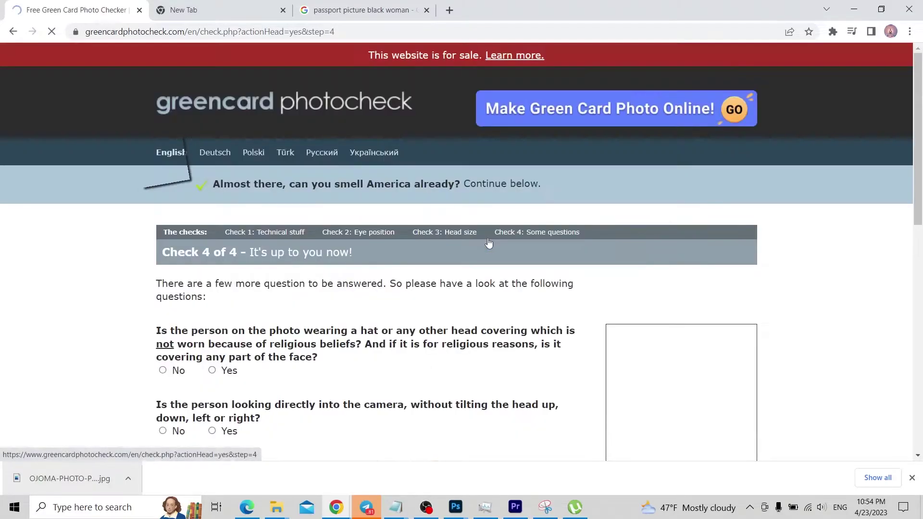
- Mark the head-covering question No and the looking-into-camera question Yes
{"action": "scroll", "coordinate": [489, 243], "scroll_direction": "down", "scroll_amount": 3}
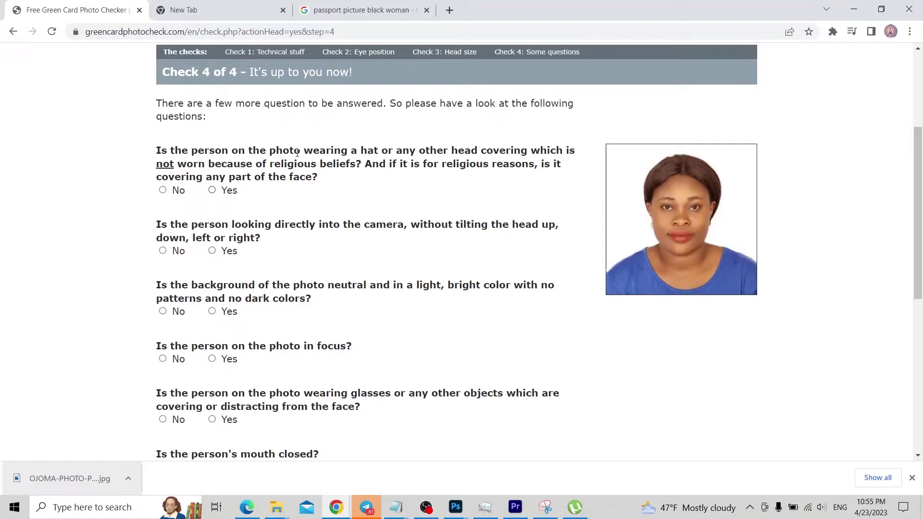
{"action": "left_click", "coordinate": [163, 191]}
{"action": "left_click", "coordinate": [213, 250]}
{"action": "scroll", "coordinate": [676, 272], "scroll_direction": "down", "scroll_amount": 2}
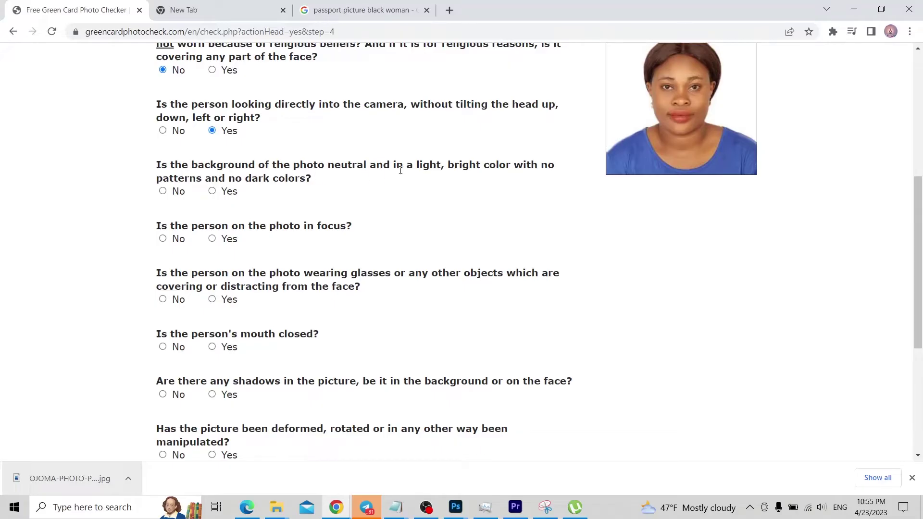
{"action": "scroll", "coordinate": [611, 141], "scroll_direction": "up", "scroll_amount": 1}
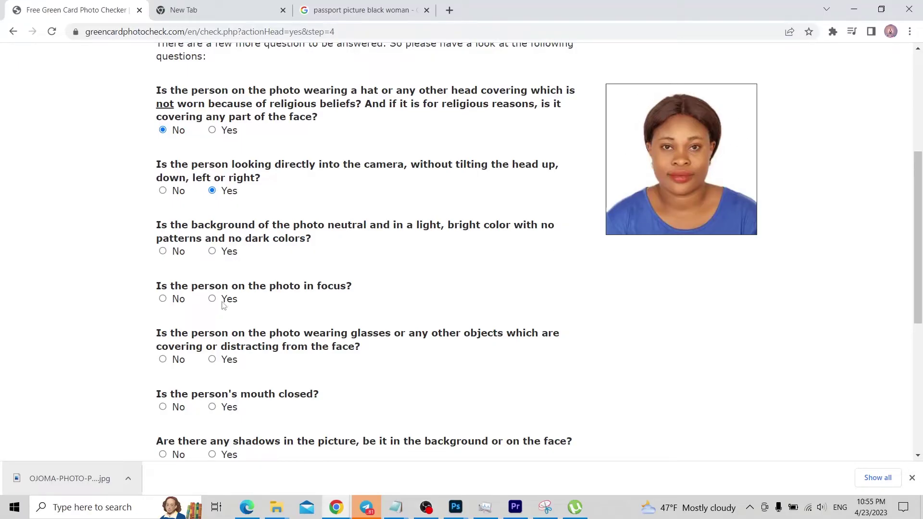
- Answer Yes to neutral background, Yes to in focus, and No to glasses
{"action": "left_click", "coordinate": [214, 254]}
{"action": "left_click", "coordinate": [212, 299]}
{"action": "scroll", "coordinate": [313, 331], "scroll_direction": "down", "scroll_amount": 1}
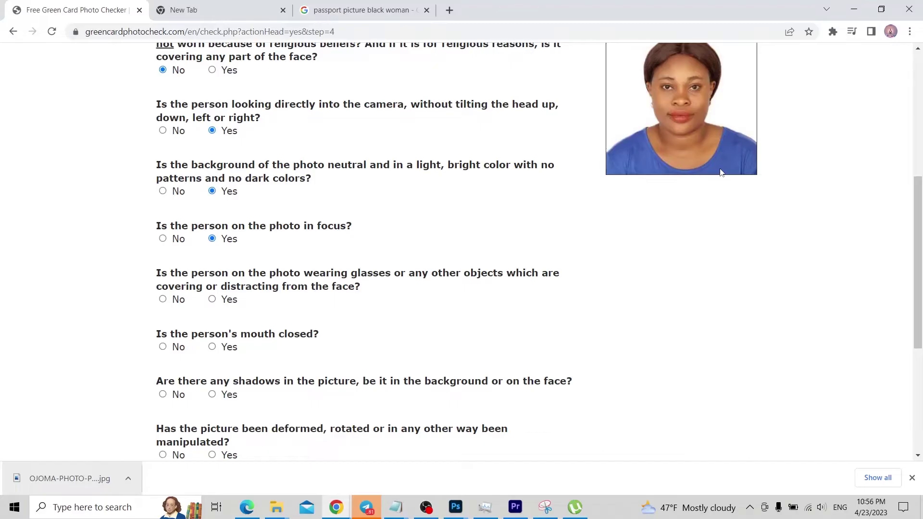
{"action": "scroll", "coordinate": [709, 155], "scroll_direction": "up", "scroll_amount": 3}
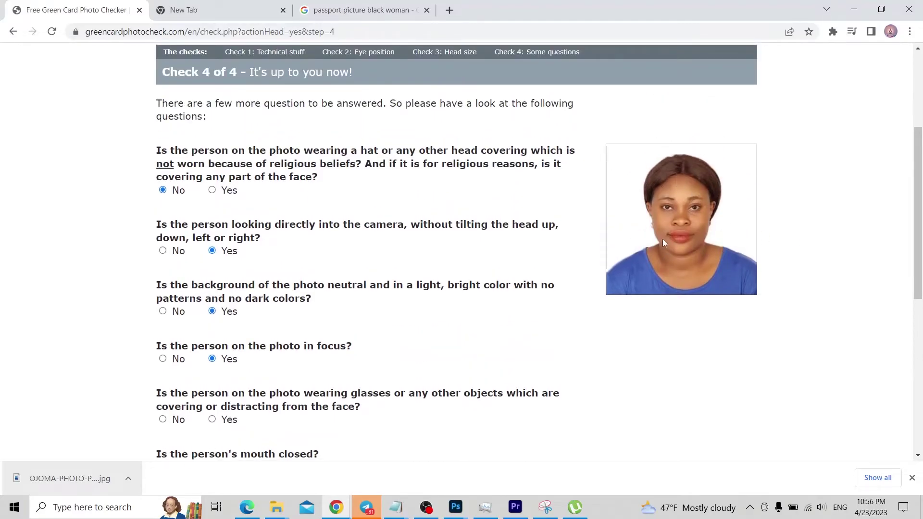
{"action": "scroll", "coordinate": [677, 199], "scroll_direction": "down", "scroll_amount": 3}
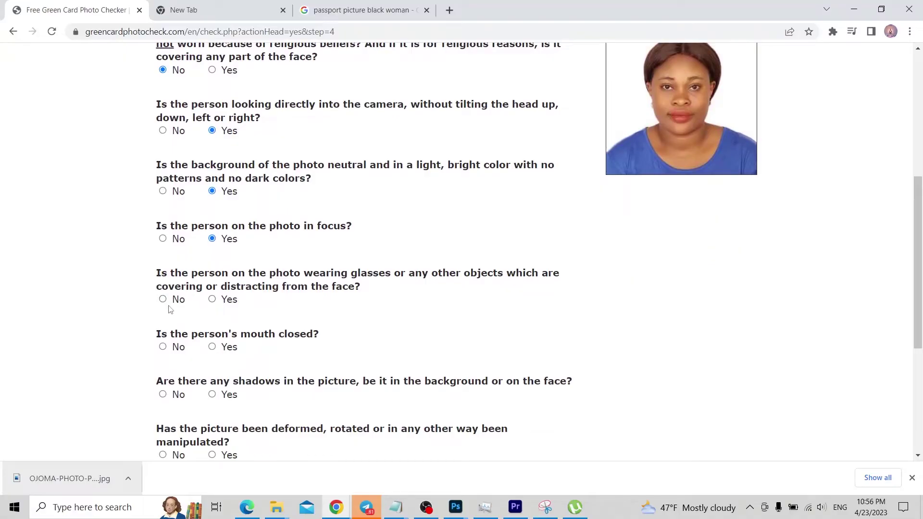
{"action": "left_click", "coordinate": [163, 299]}
- Answer Yes to the mouth being closed and No to shadows in the picture
{"action": "scroll", "coordinate": [379, 302], "scroll_direction": "down", "scroll_amount": 3}
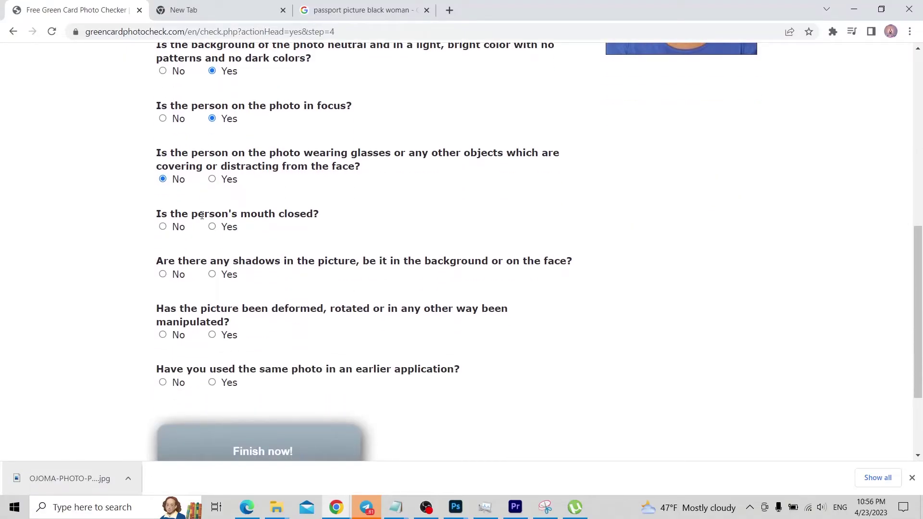
{"action": "scroll", "coordinate": [357, 239], "scroll_direction": "up", "scroll_amount": 5}
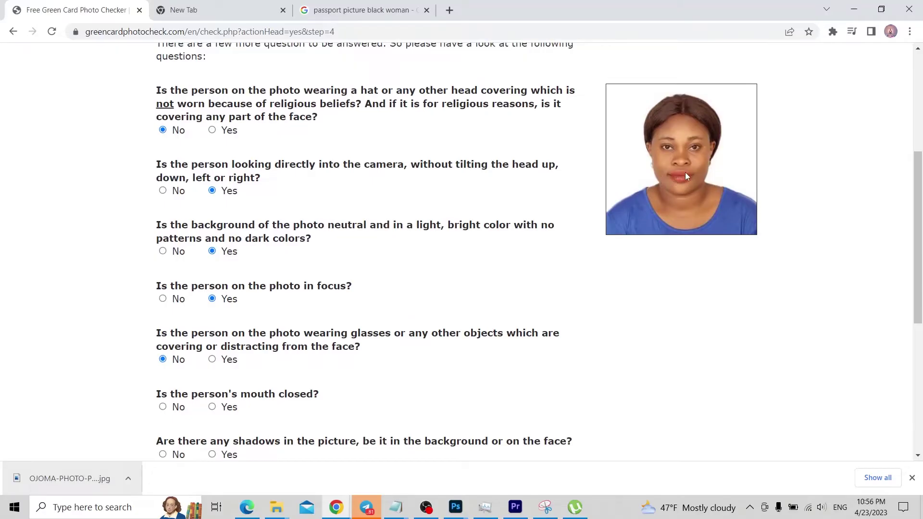
{"action": "scroll", "coordinate": [672, 175], "scroll_direction": "down", "scroll_amount": 1}
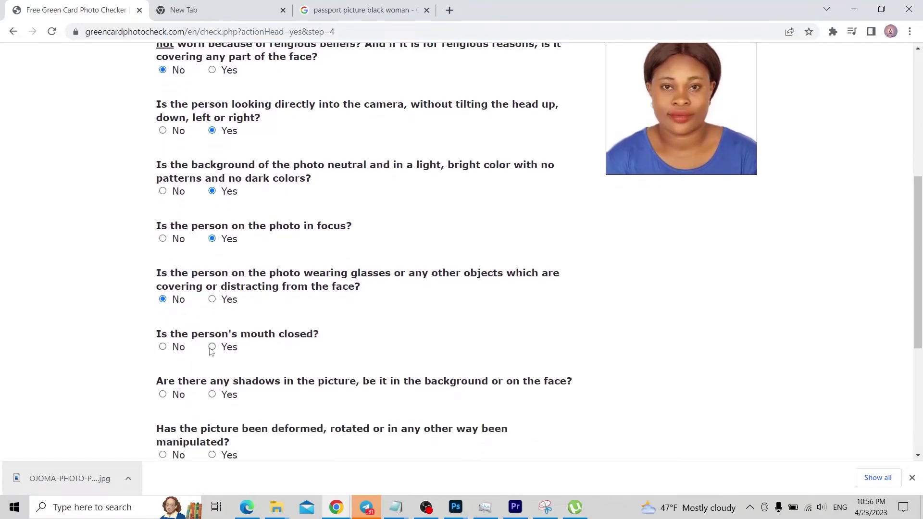
{"action": "left_click", "coordinate": [213, 347]}
{"action": "scroll", "coordinate": [252, 330], "scroll_direction": "down", "scroll_amount": 2}
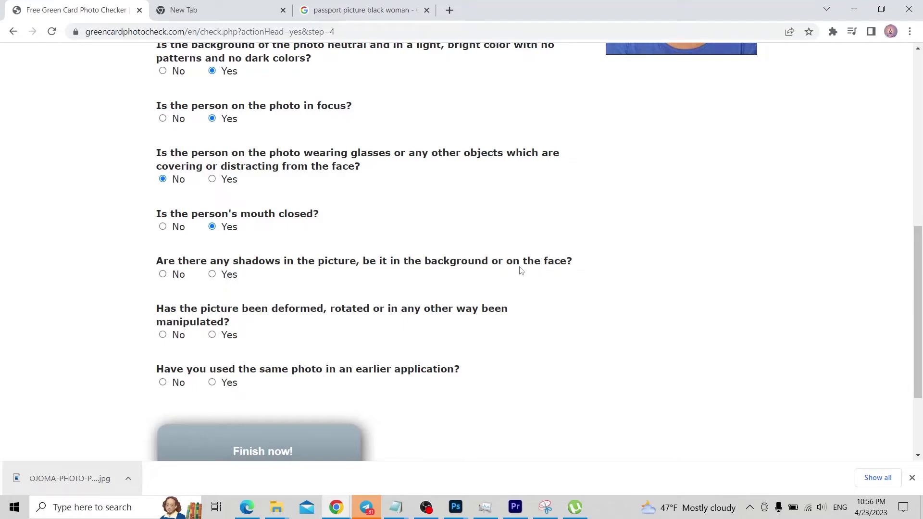
{"action": "scroll", "coordinate": [577, 272], "scroll_direction": "up", "scroll_amount": 3}
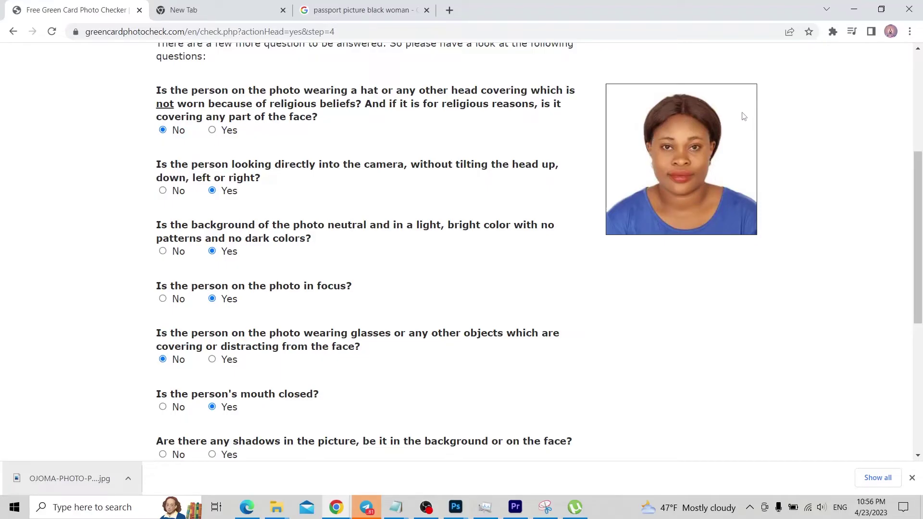
{"action": "scroll", "coordinate": [279, 264], "scroll_direction": "down", "scroll_amount": 3}
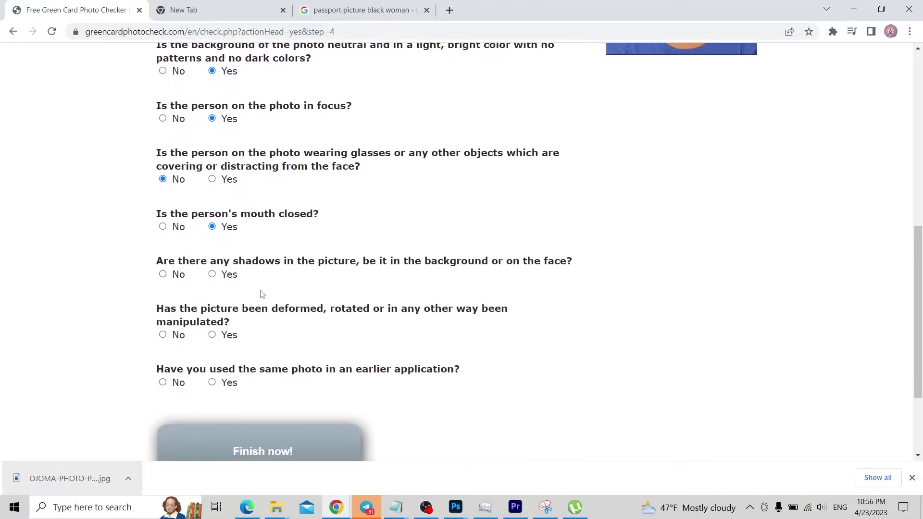
{"action": "left_click", "coordinate": [163, 275]}
{"action": "scroll", "coordinate": [460, 343], "scroll_direction": "up", "scroll_amount": 3}
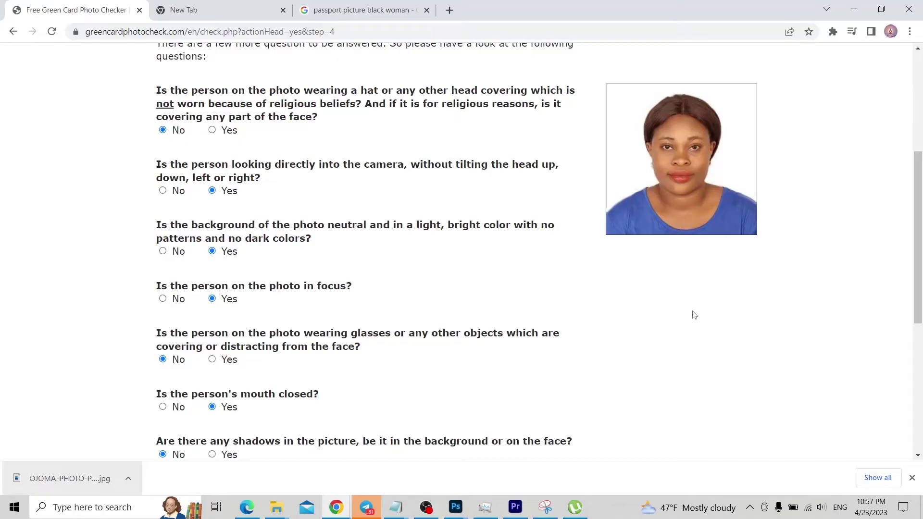
{"action": "scroll", "coordinate": [406, 278], "scroll_direction": "down", "scroll_amount": 3}
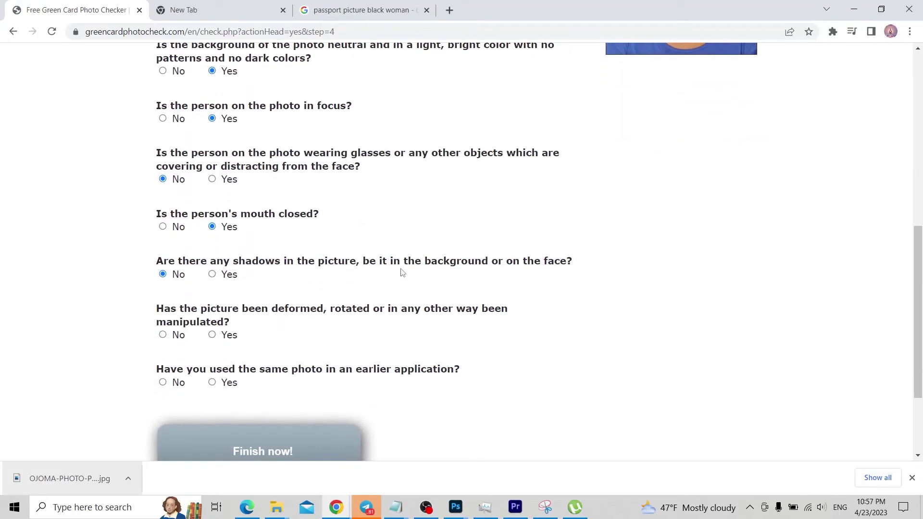
- Select No for both the manipulation question and the earlier-application question
{"action": "left_click", "coordinate": [163, 335]}
{"action": "scroll", "coordinate": [482, 373], "scroll_direction": "up", "scroll_amount": 2}
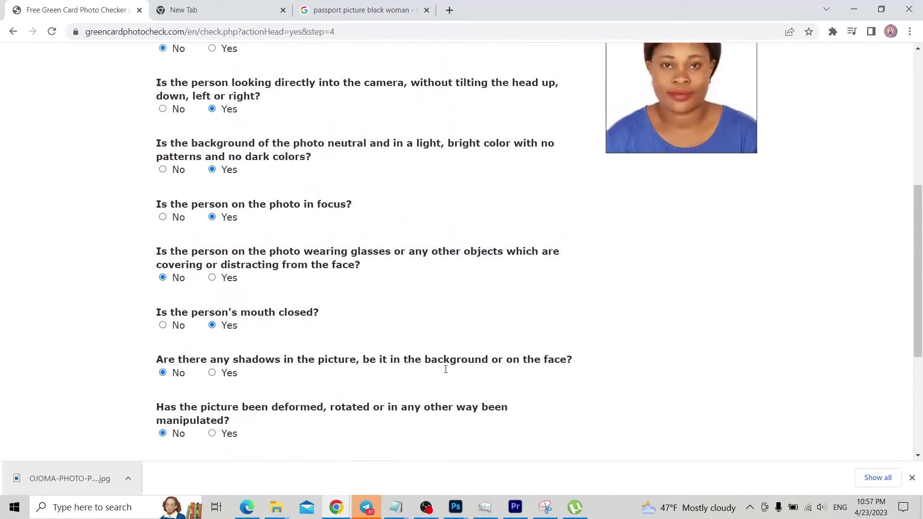
{"action": "scroll", "coordinate": [445, 324], "scroll_direction": "up", "scroll_amount": 1}
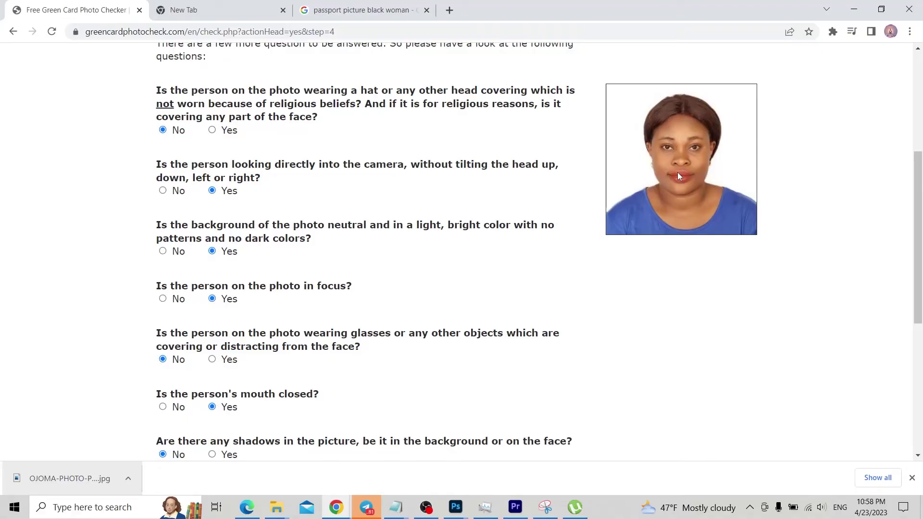
{"action": "scroll", "coordinate": [591, 190], "scroll_direction": "down", "scroll_amount": 2}
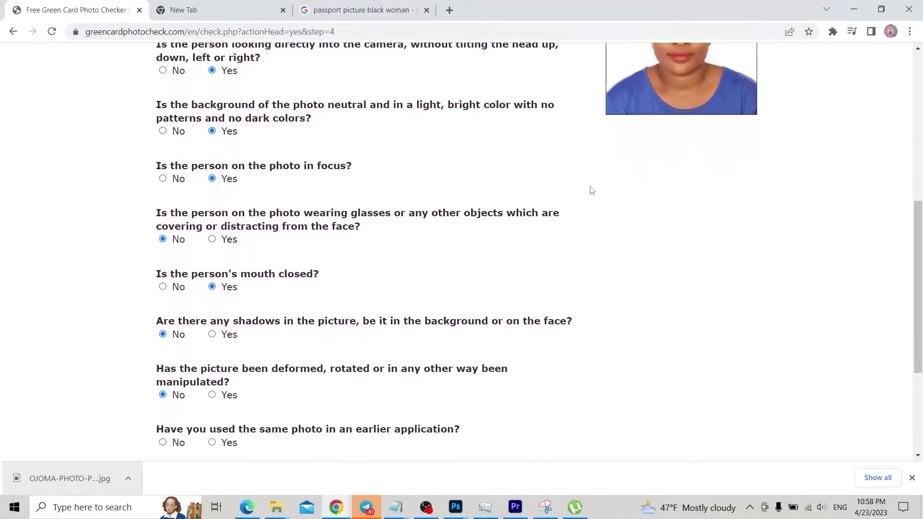
{"action": "scroll", "coordinate": [592, 191], "scroll_direction": "down", "scroll_amount": 2}
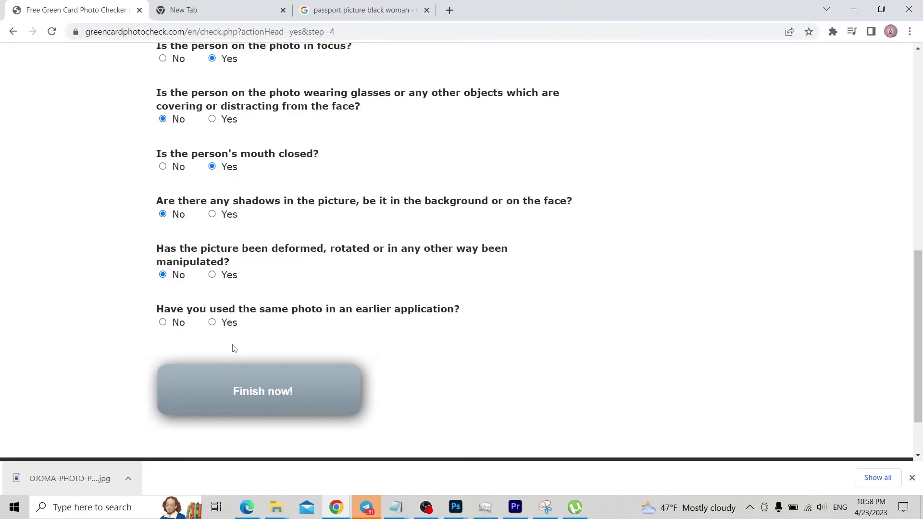
{"action": "left_click", "coordinate": [164, 328]}
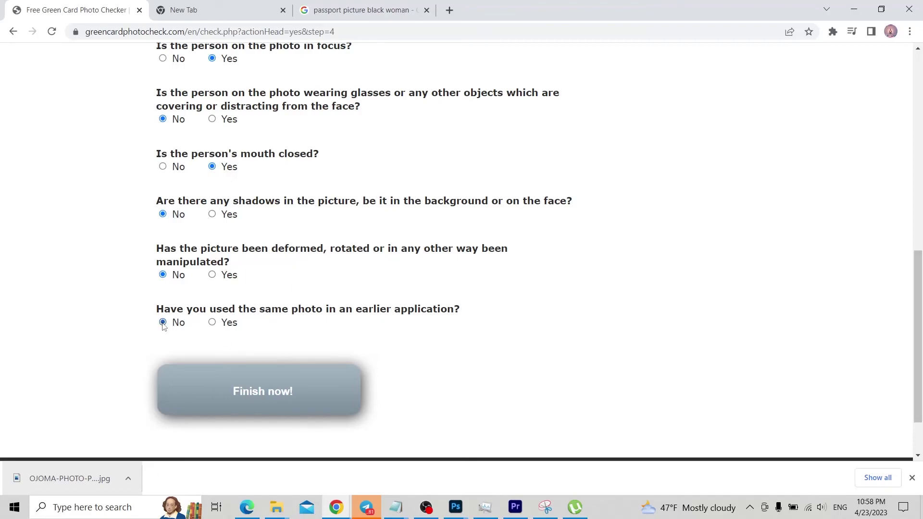
- Submit the questionnaire with Finish now! to get the 'Your photo has passed the test' result
{"action": "left_click", "coordinate": [267, 391]}
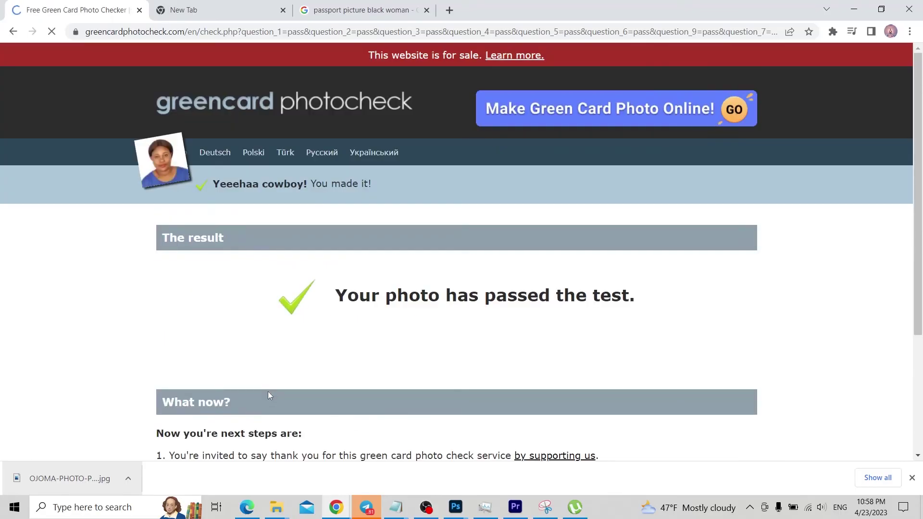